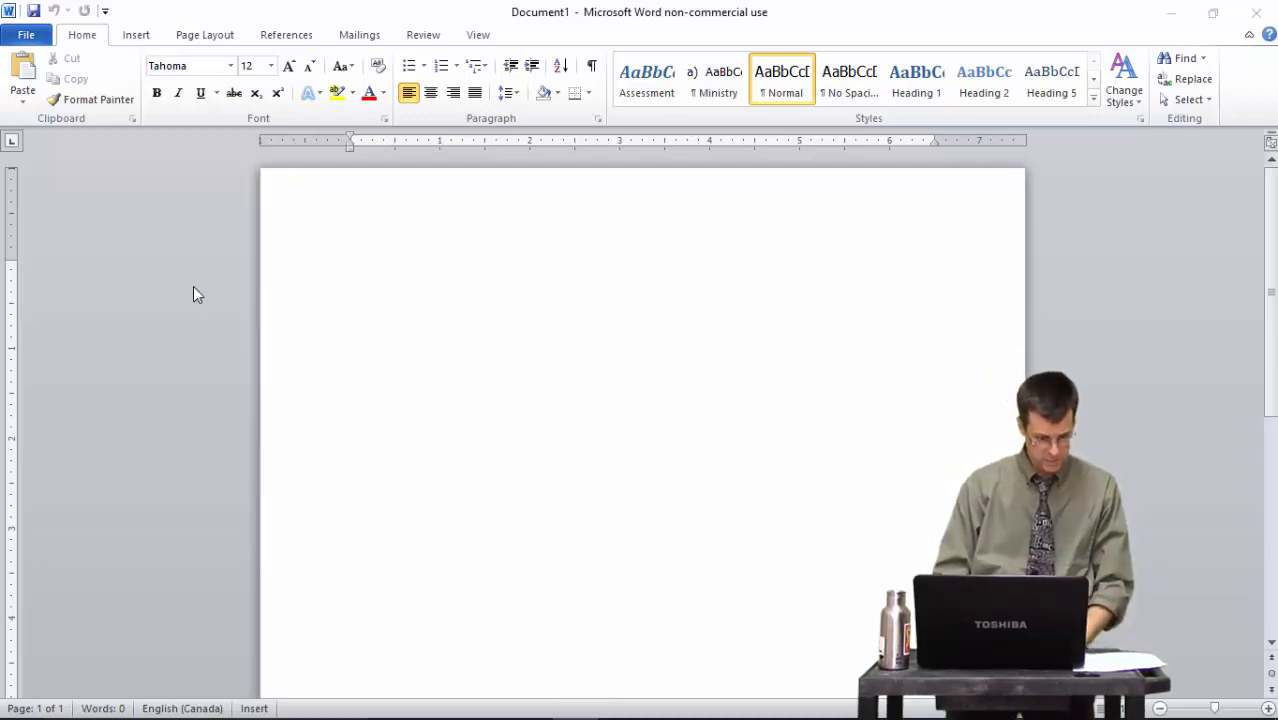
- Start saving the blank document under a new name and browse to the BTT1O > Webpage folder on the Y: network drive
{"action": "left_click", "coordinate": [27, 38]}
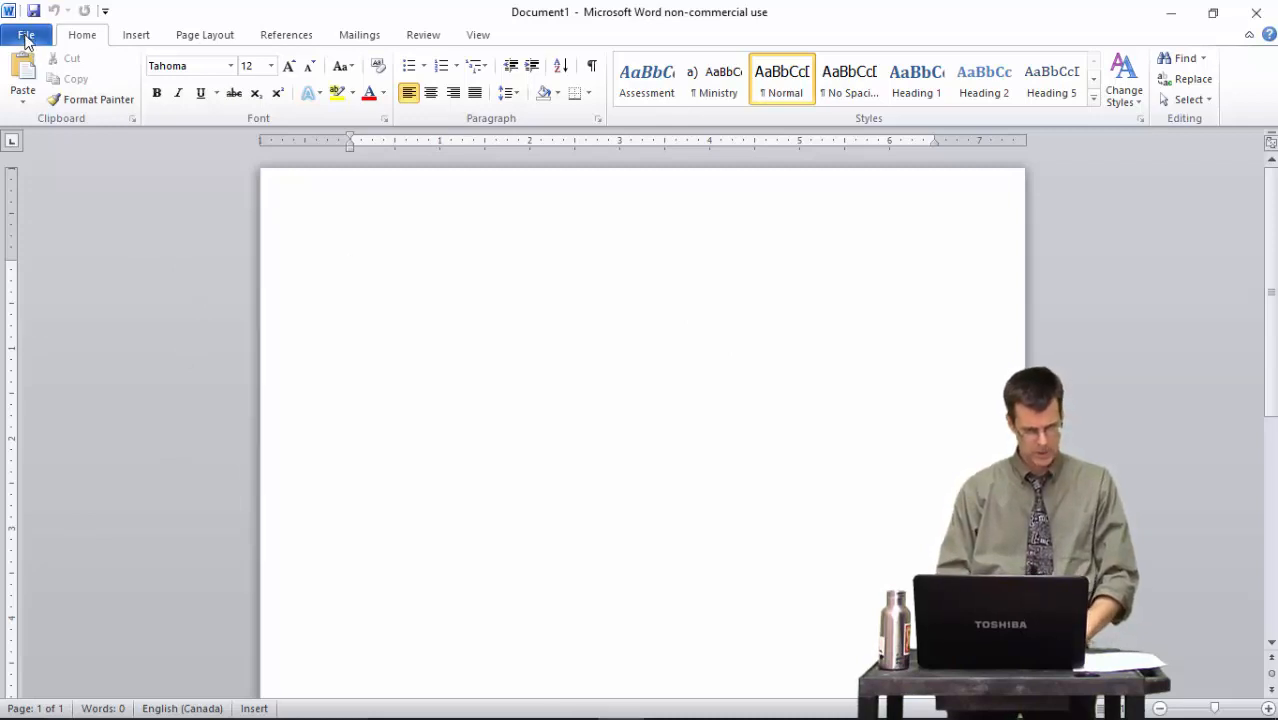
{"action": "left_click", "coordinate": [27, 38]}
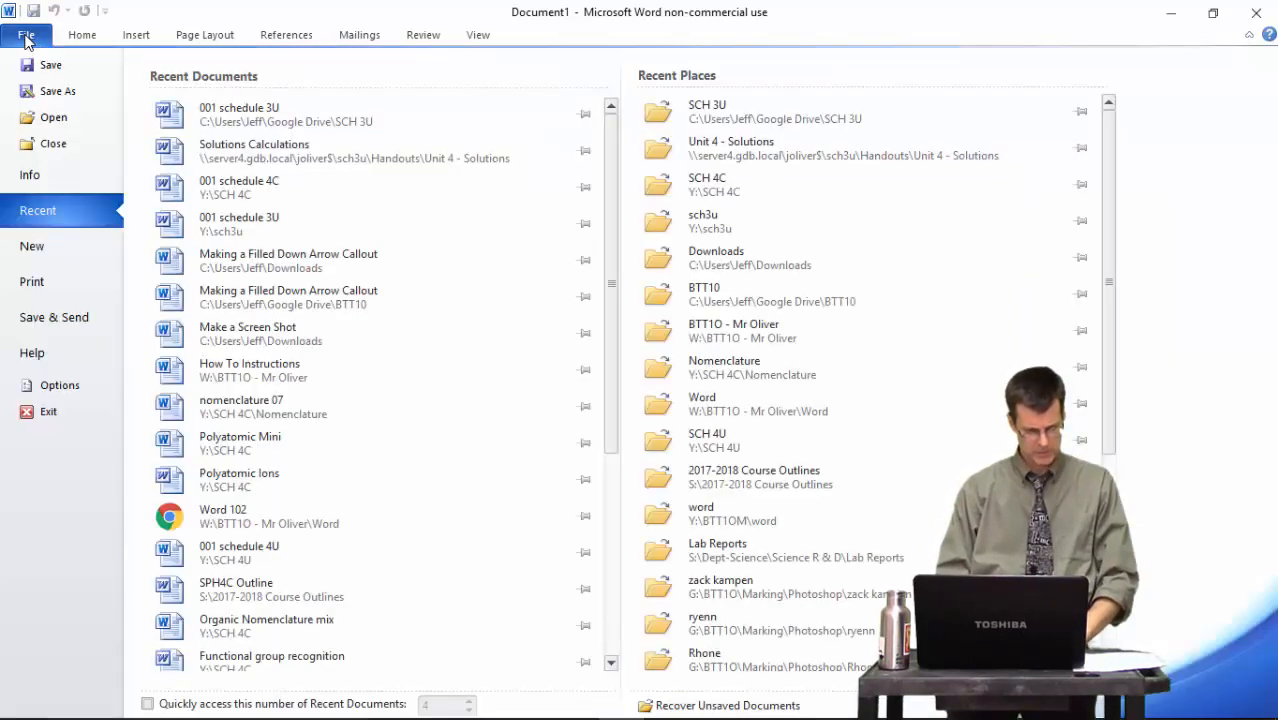
{"action": "left_click", "coordinate": [57, 89]}
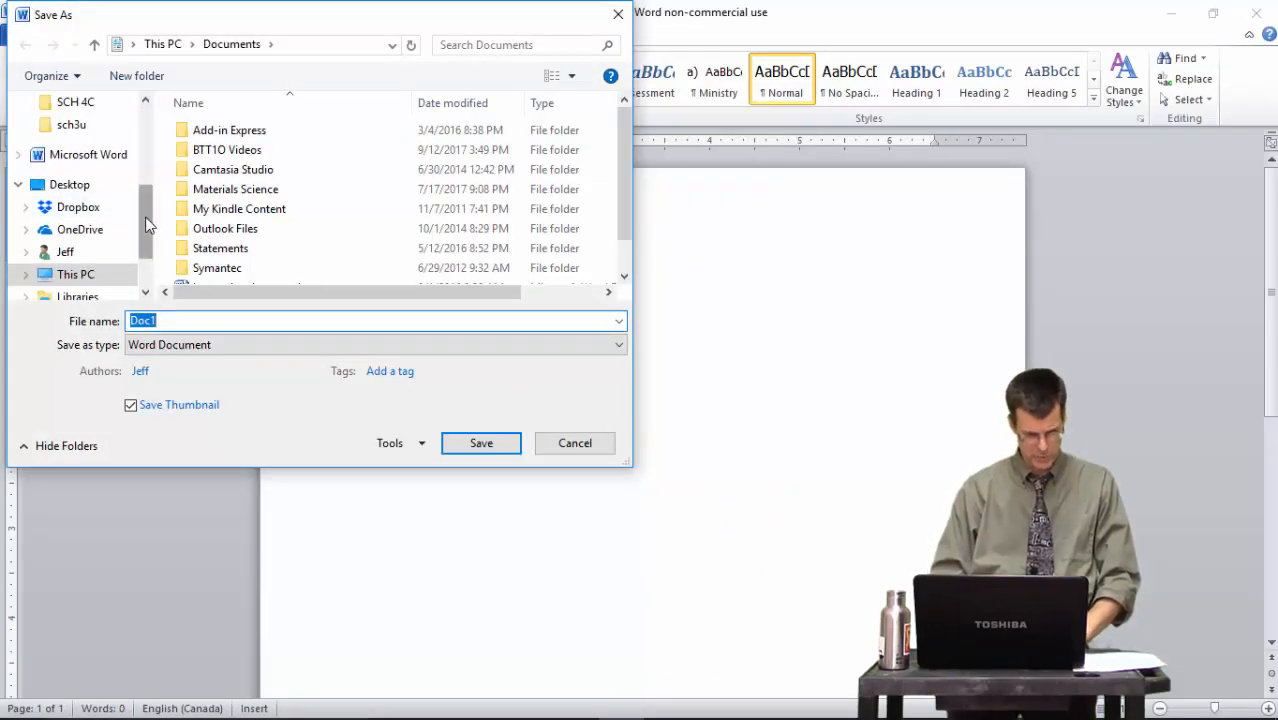
{"action": "left_click_drag", "start_coordinate": [145, 222], "coordinate": [143, 255]}
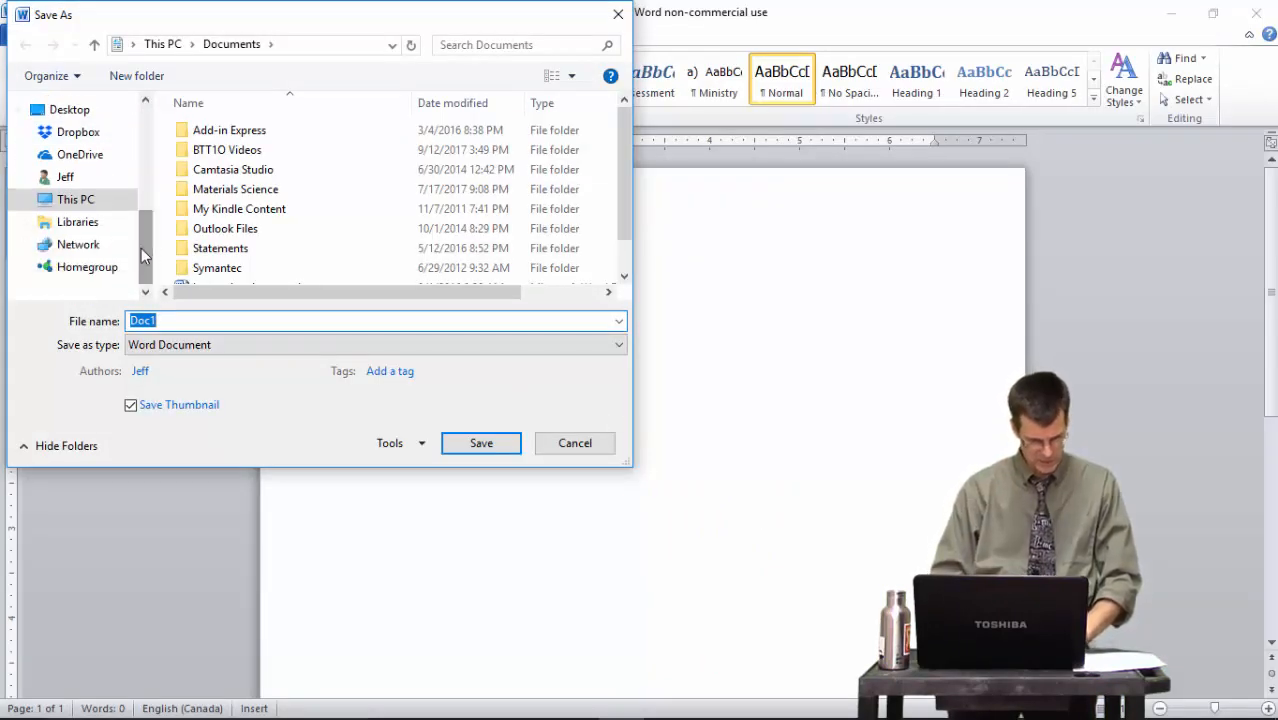
{"action": "left_click", "coordinate": [28, 199]}
{"action": "scroll", "coordinate": [110, 210], "scroll_direction": "down", "scroll_amount": 3}
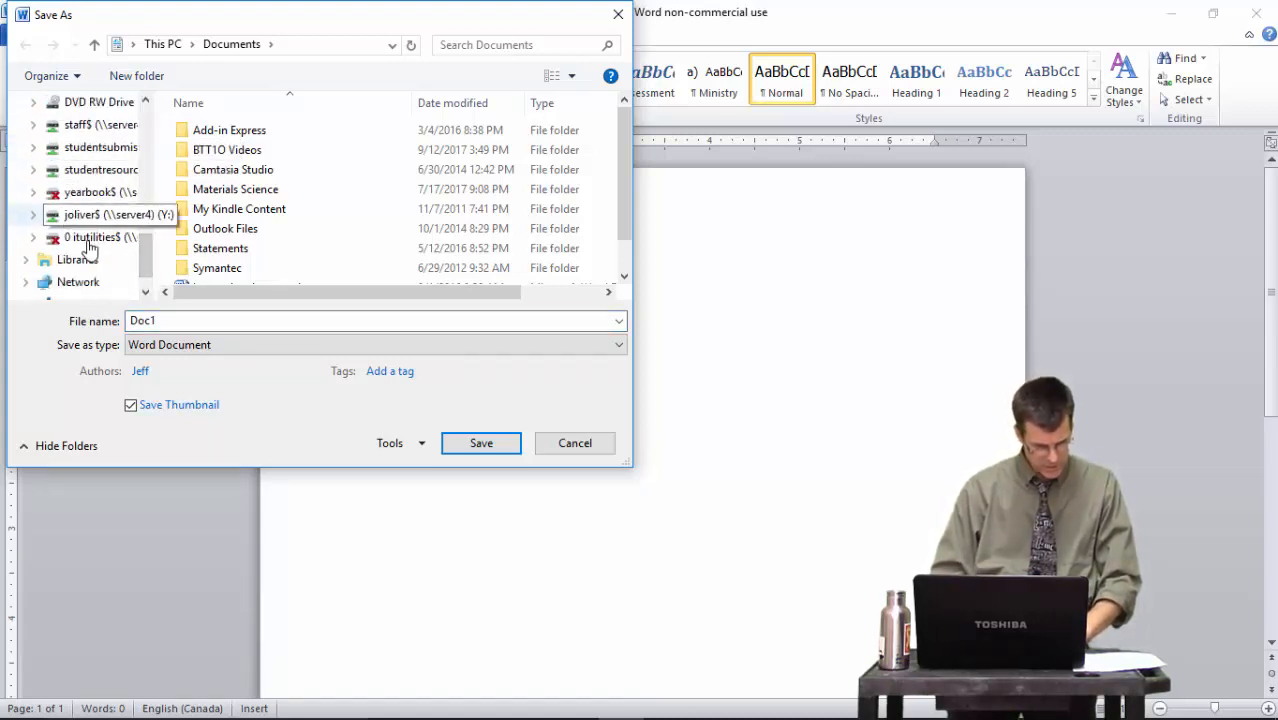
{"action": "left_click", "coordinate": [87, 220]}
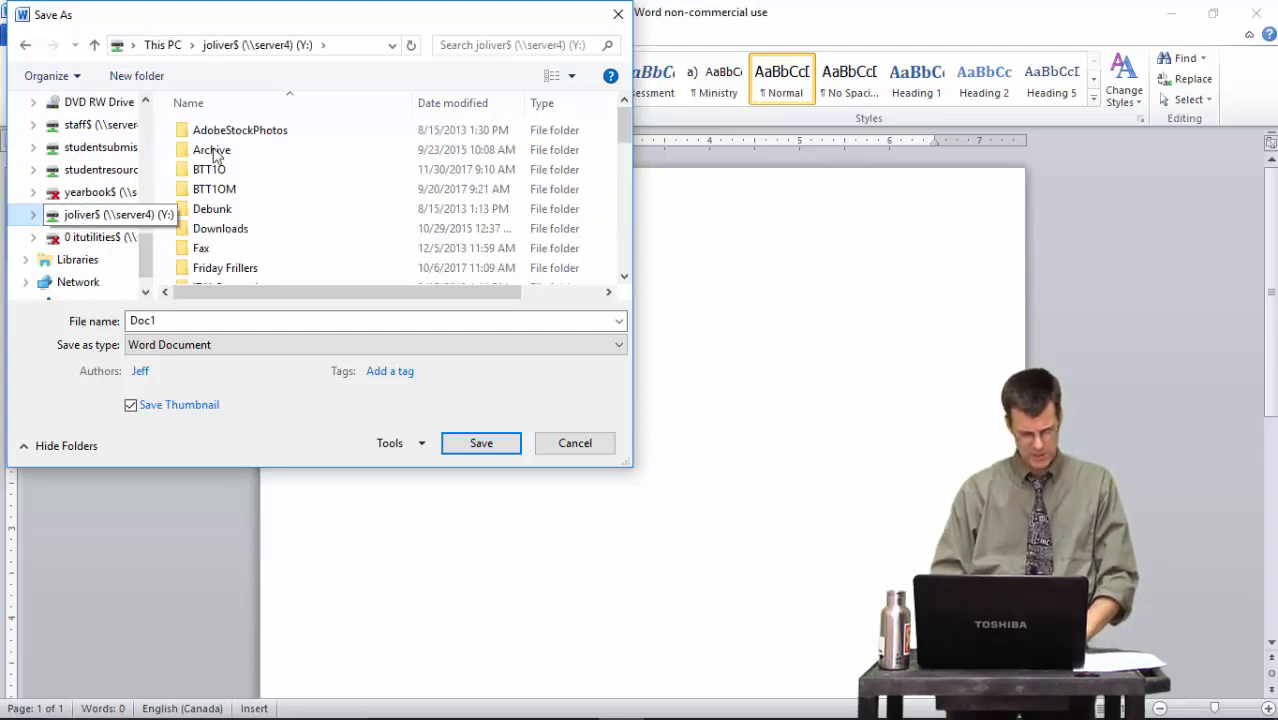
{"action": "double_click", "coordinate": [252, 170]}
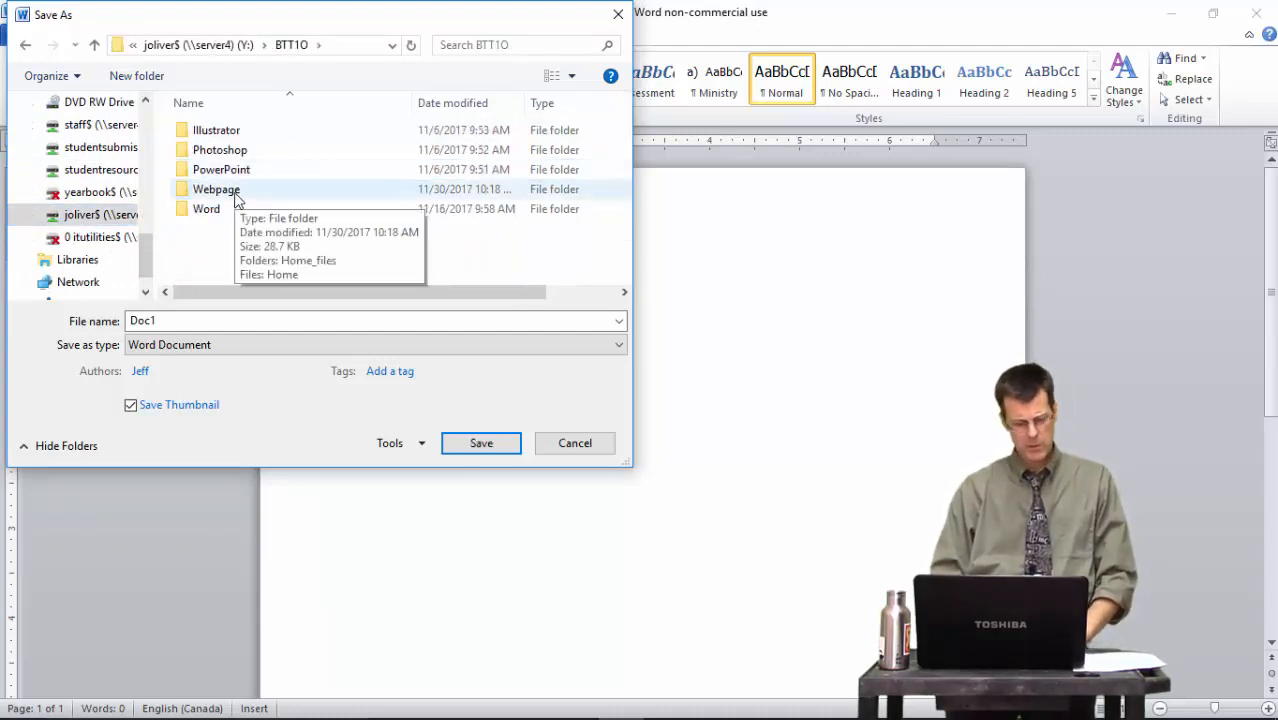
{"action": "left_click", "coordinate": [237, 196]}
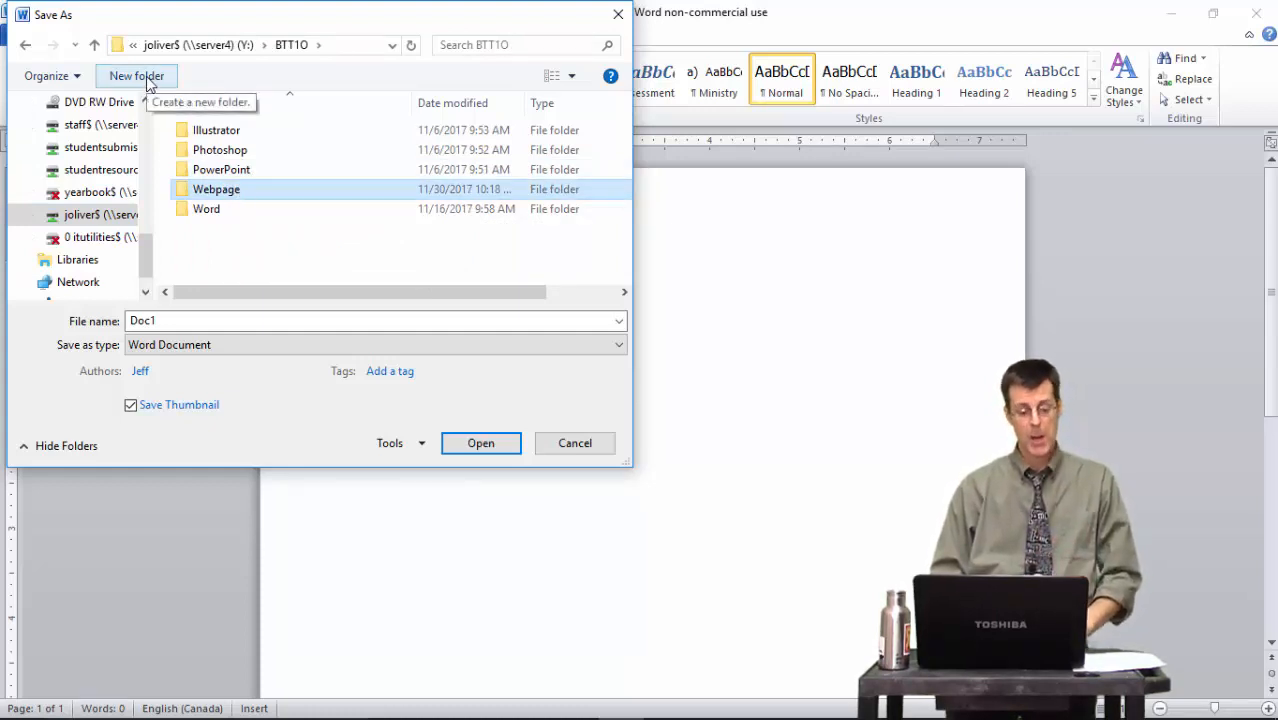
{"action": "double_click", "coordinate": [230, 192]}
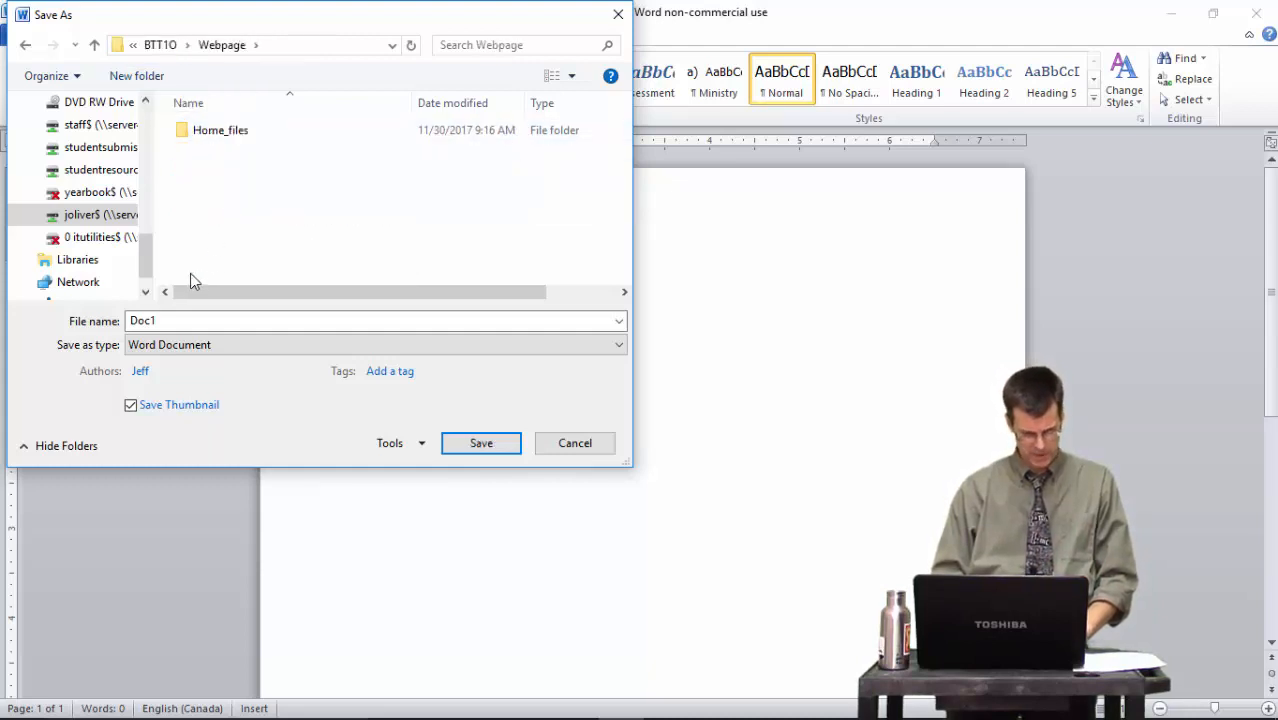
- Name the file "Prctactice 1", set its type to Web Page, and save it in the Webpage folder
{"action": "left_click", "coordinate": [183, 321]}
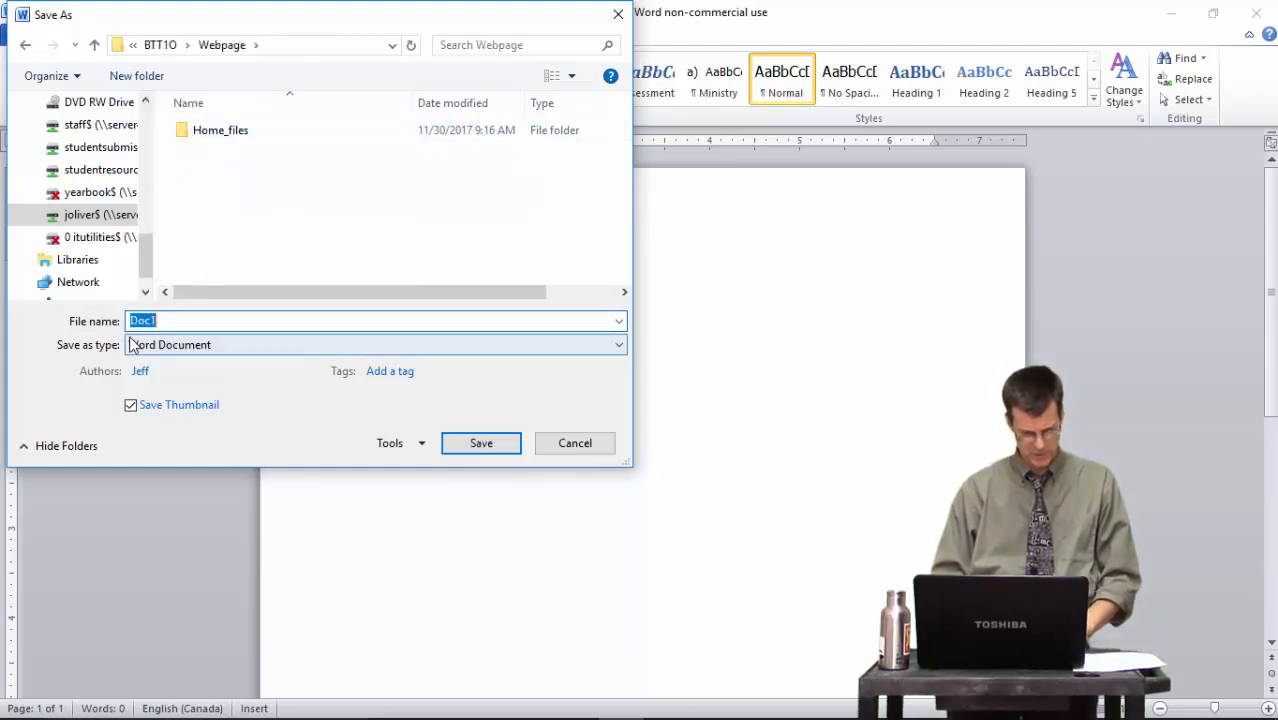
{"action": "type", "text": "Prctactice"}
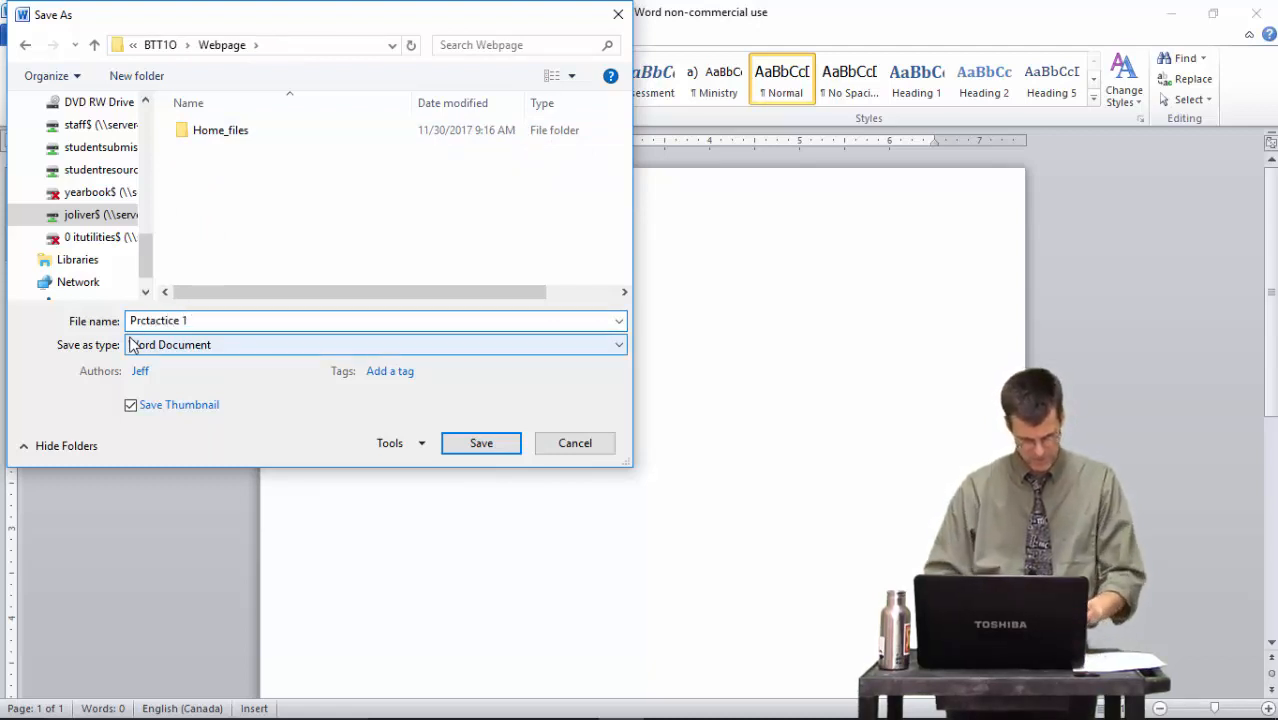
{"action": "left_click", "coordinate": [250, 350]}
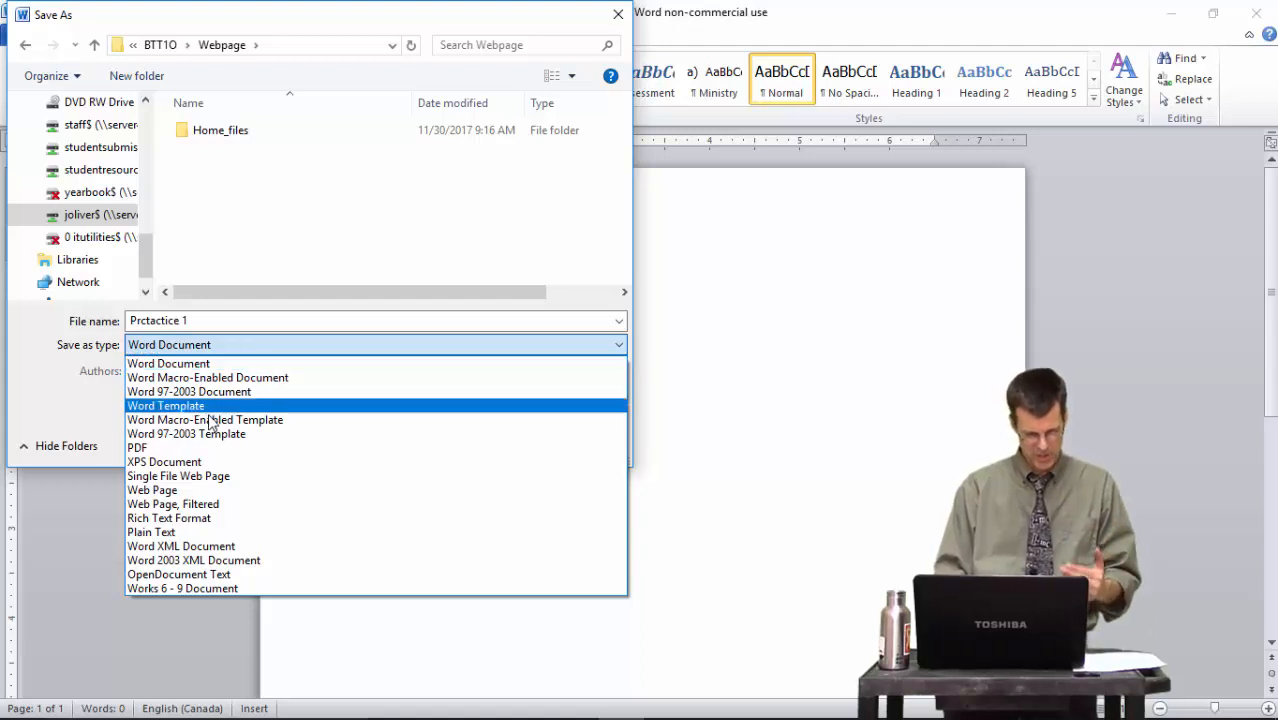
{"action": "left_click", "coordinate": [189, 492]}
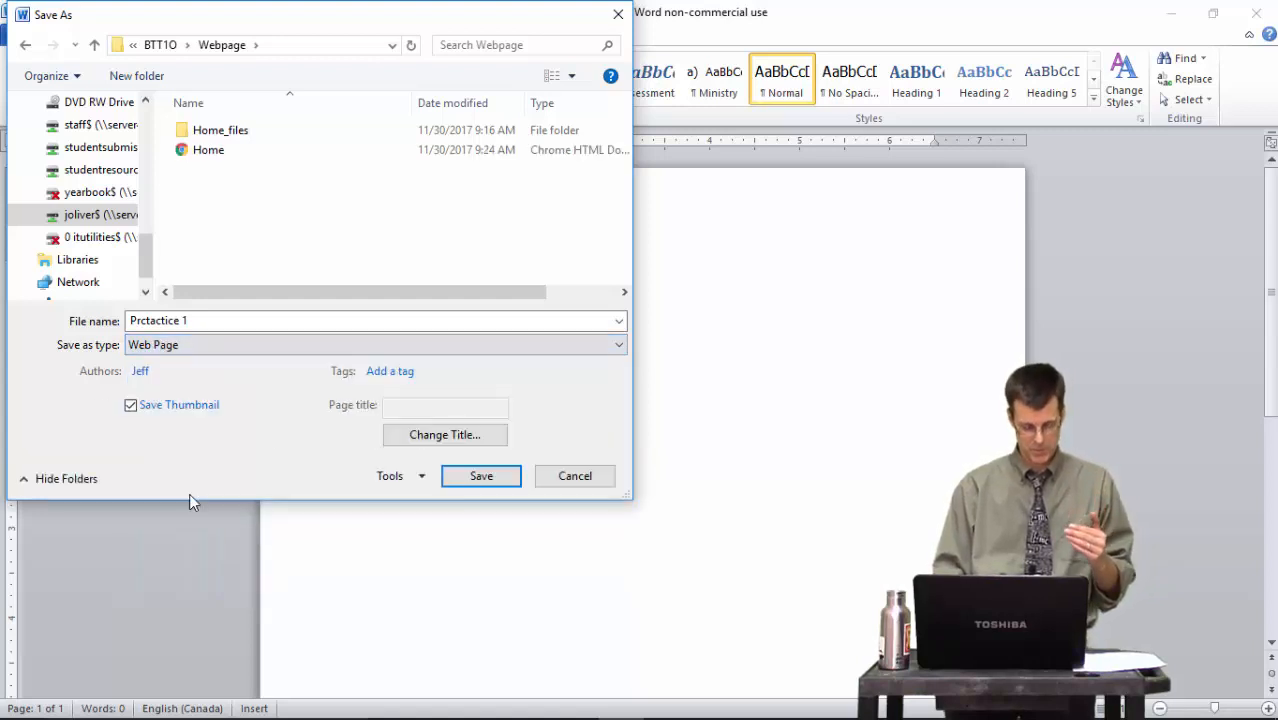
{"action": "left_click", "coordinate": [464, 484]}
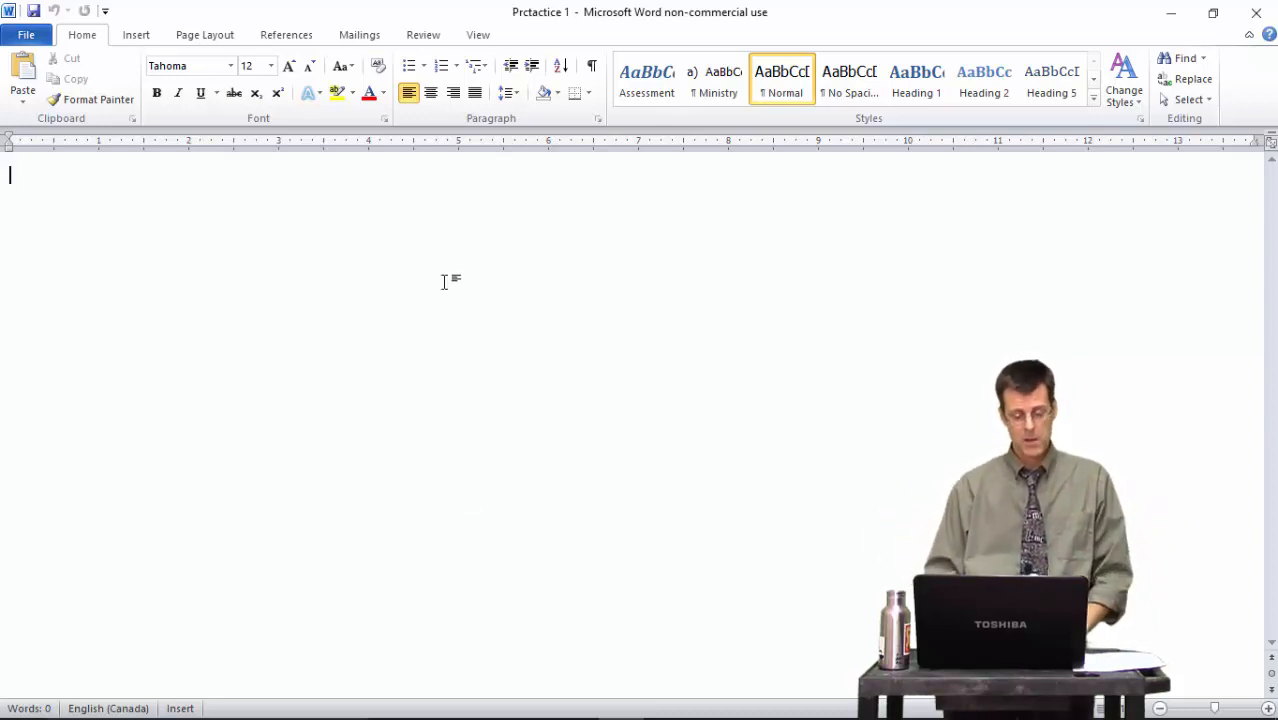
- Insert a table with three columns and four rows and enlarge it to fill nearly the whole page area
{"action": "left_click", "coordinate": [140, 38]}
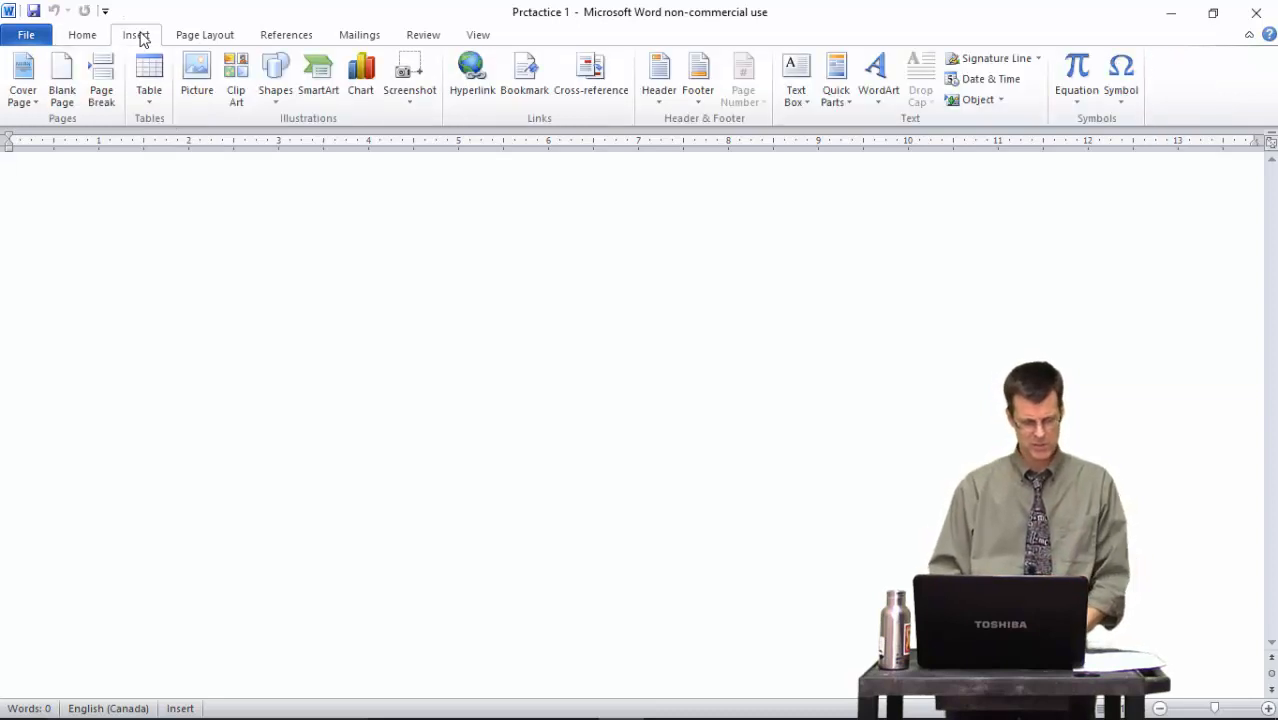
{"action": "left_click", "coordinate": [149, 80]}
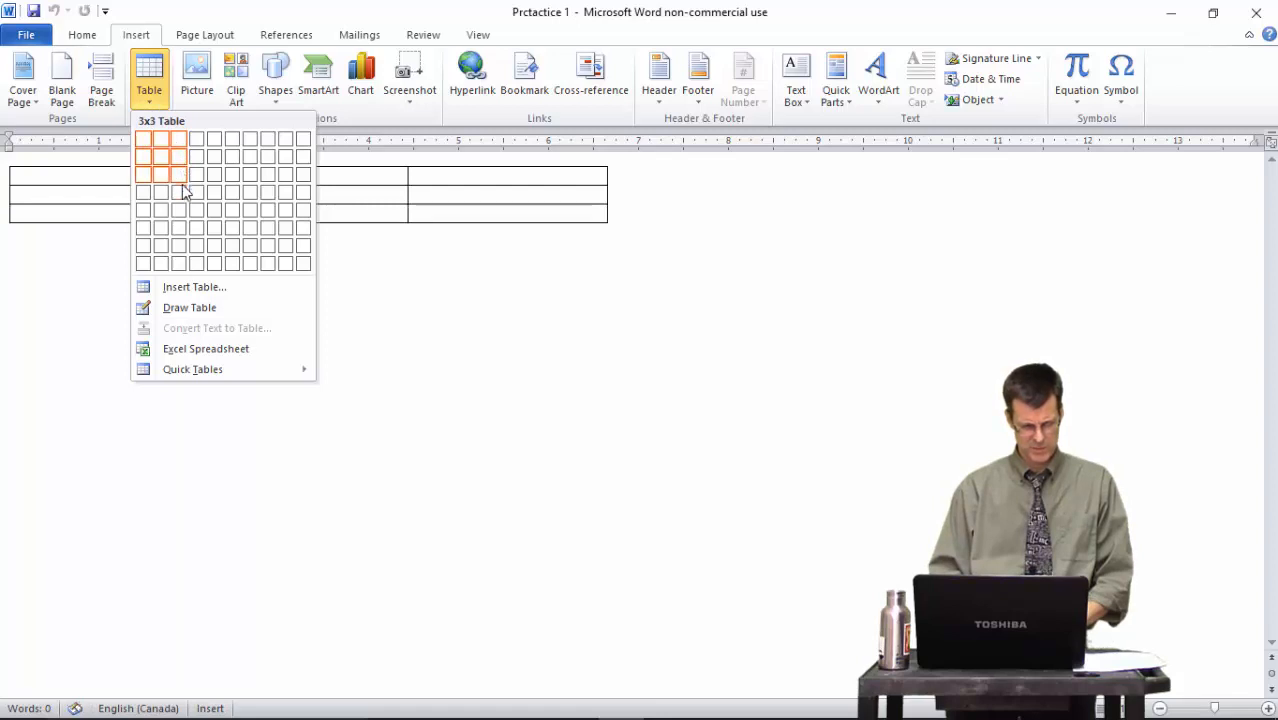
{"action": "left_click", "coordinate": [184, 199]}
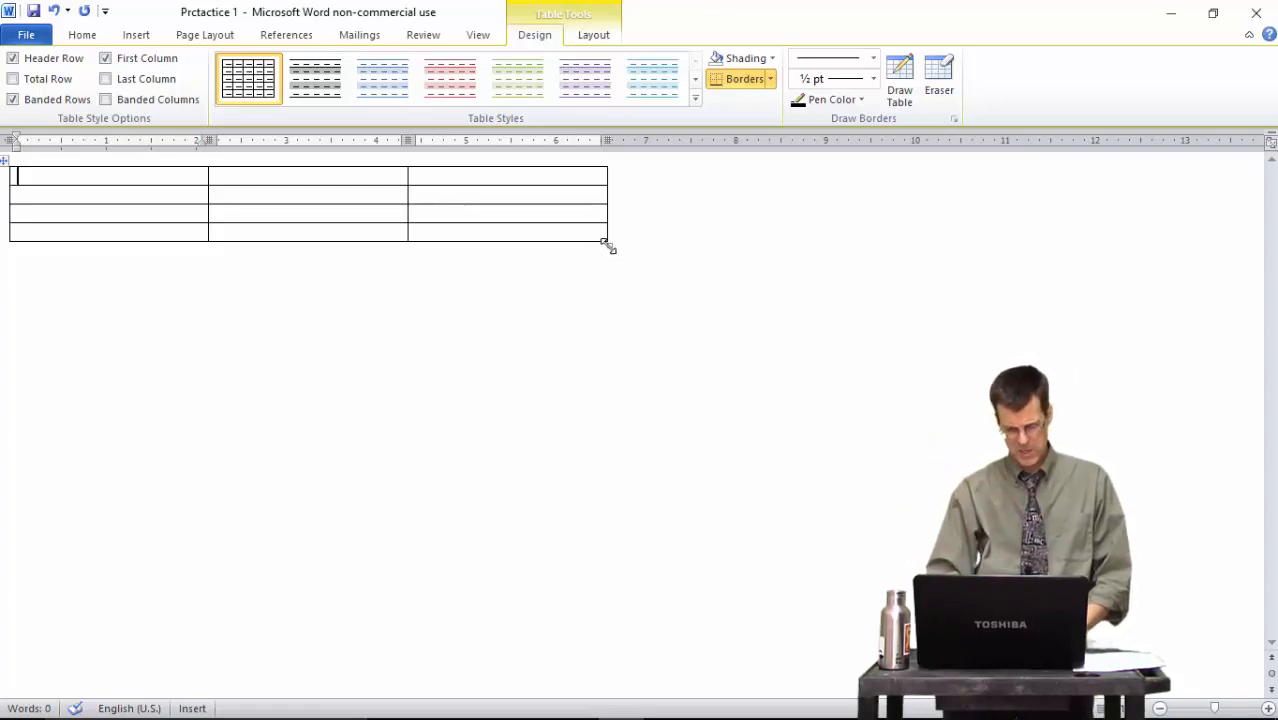
{"action": "left_click_drag", "start_coordinate": [607, 245], "coordinate": [1014, 525]}
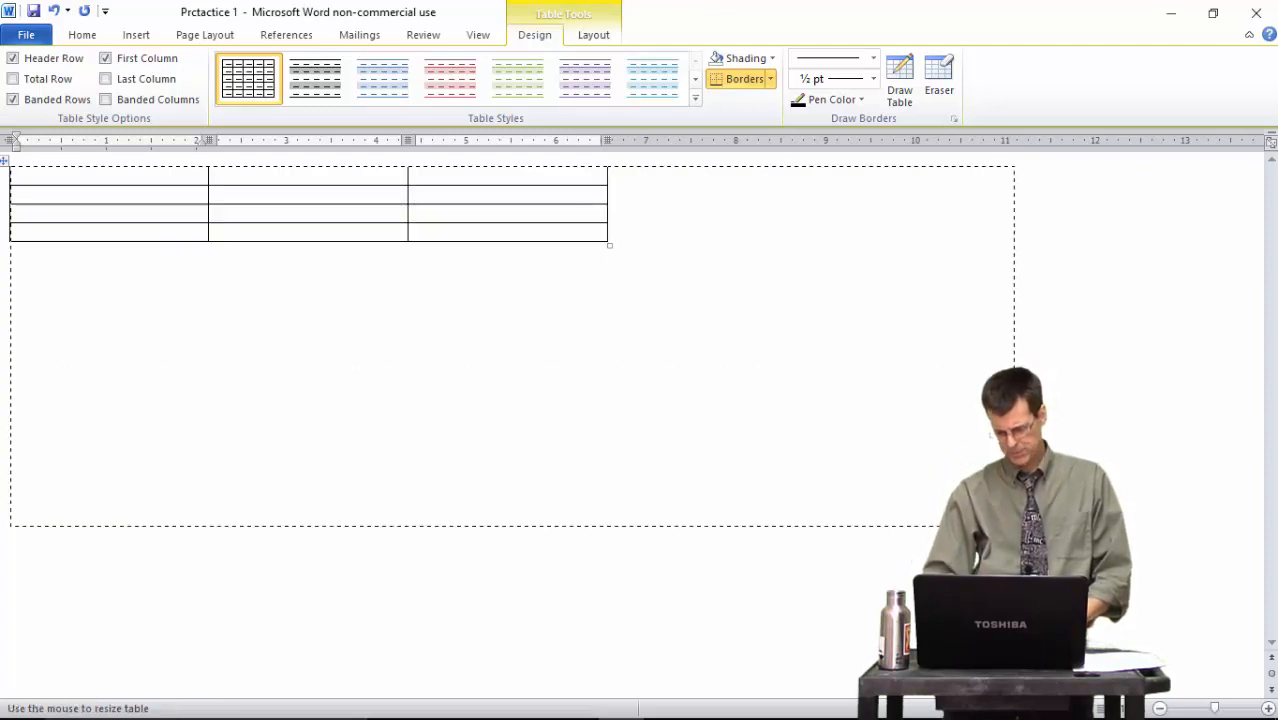
{"action": "left_click_drag", "start_coordinate": [1133, 594], "coordinate": [1236, 676]}
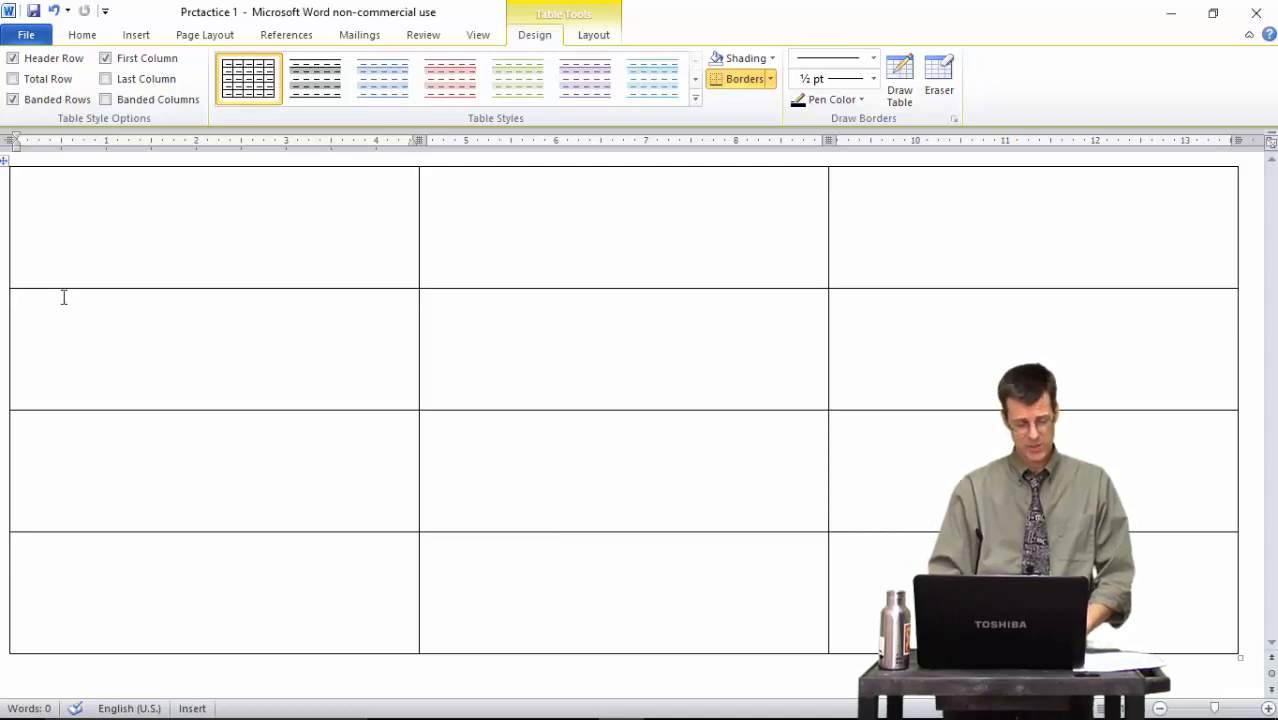
- Remove all borders from the entire table
{"action": "left_click", "coordinate": [6, 165]}
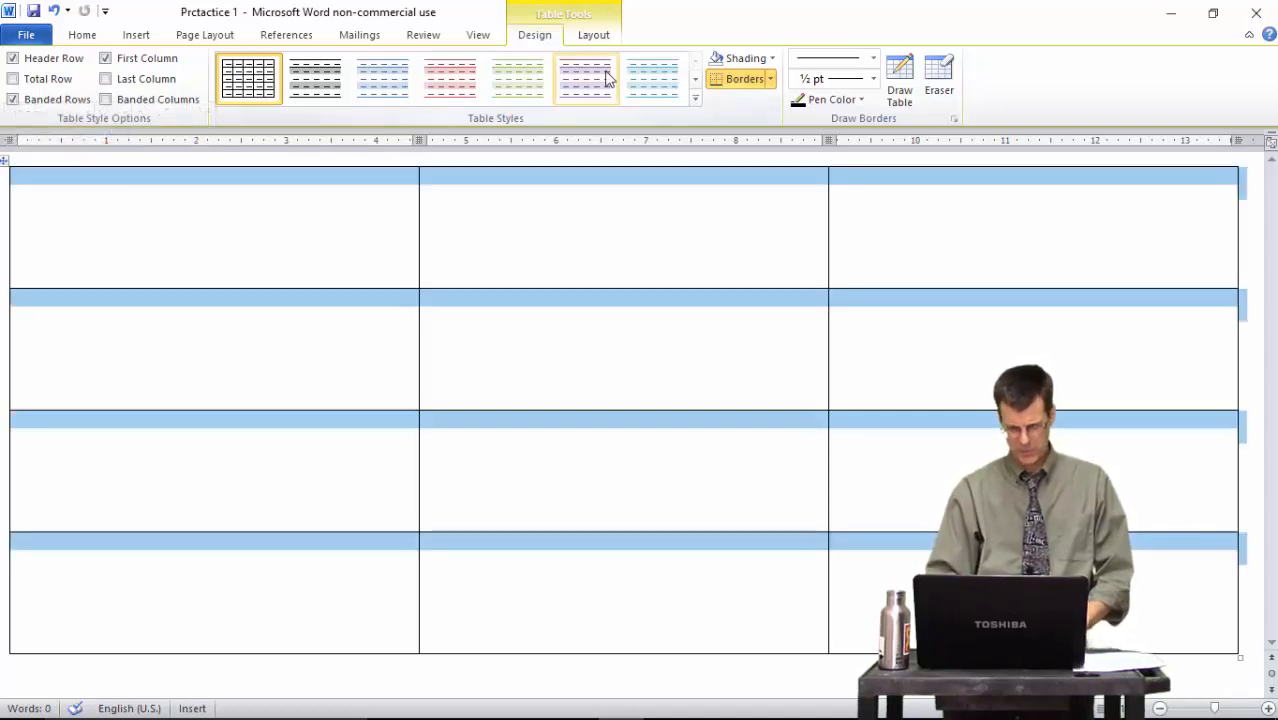
{"action": "left_click", "coordinate": [761, 85]}
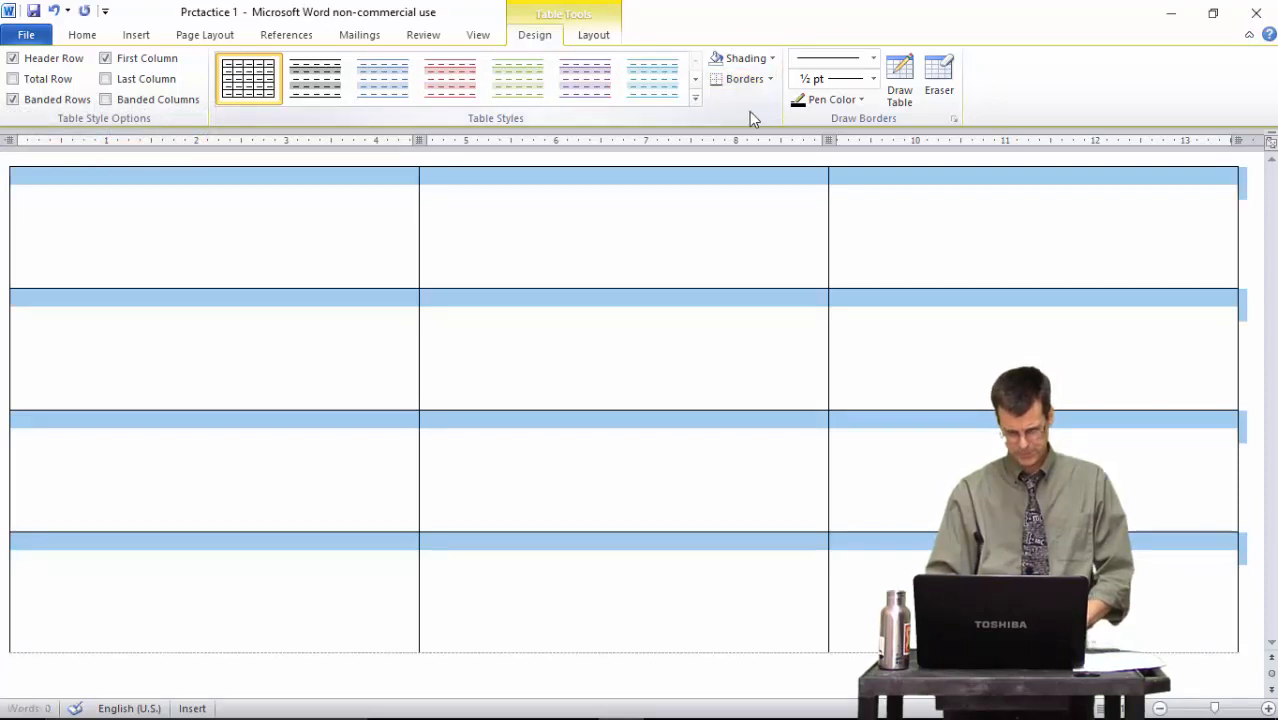
{"action": "left_click", "coordinate": [770, 80]}
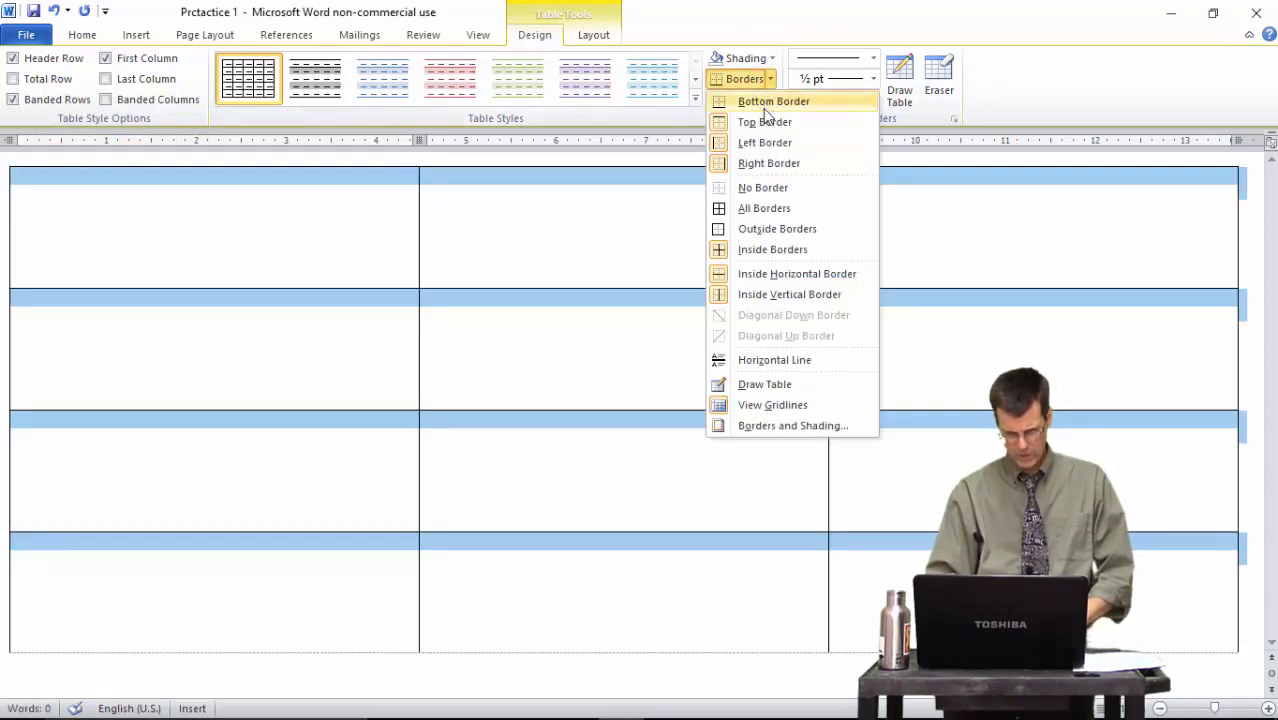
{"action": "left_click", "coordinate": [765, 192]}
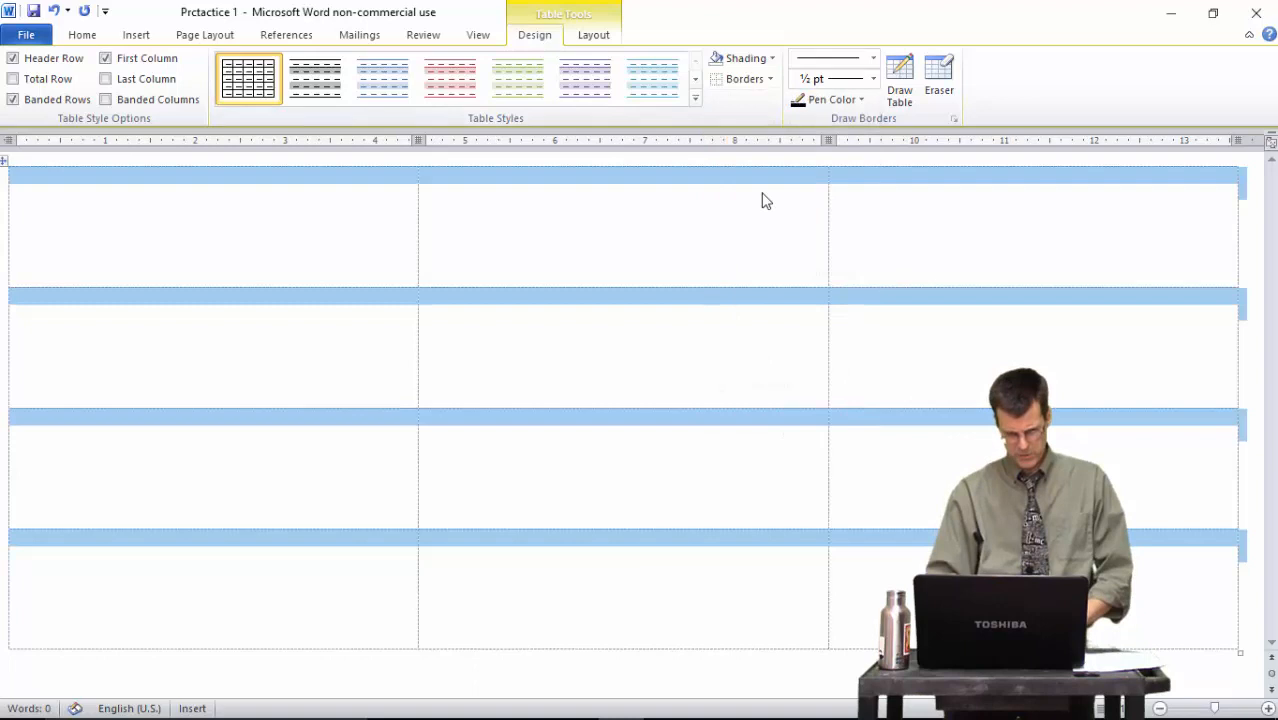
{"action": "left_click", "coordinate": [606, 368]}
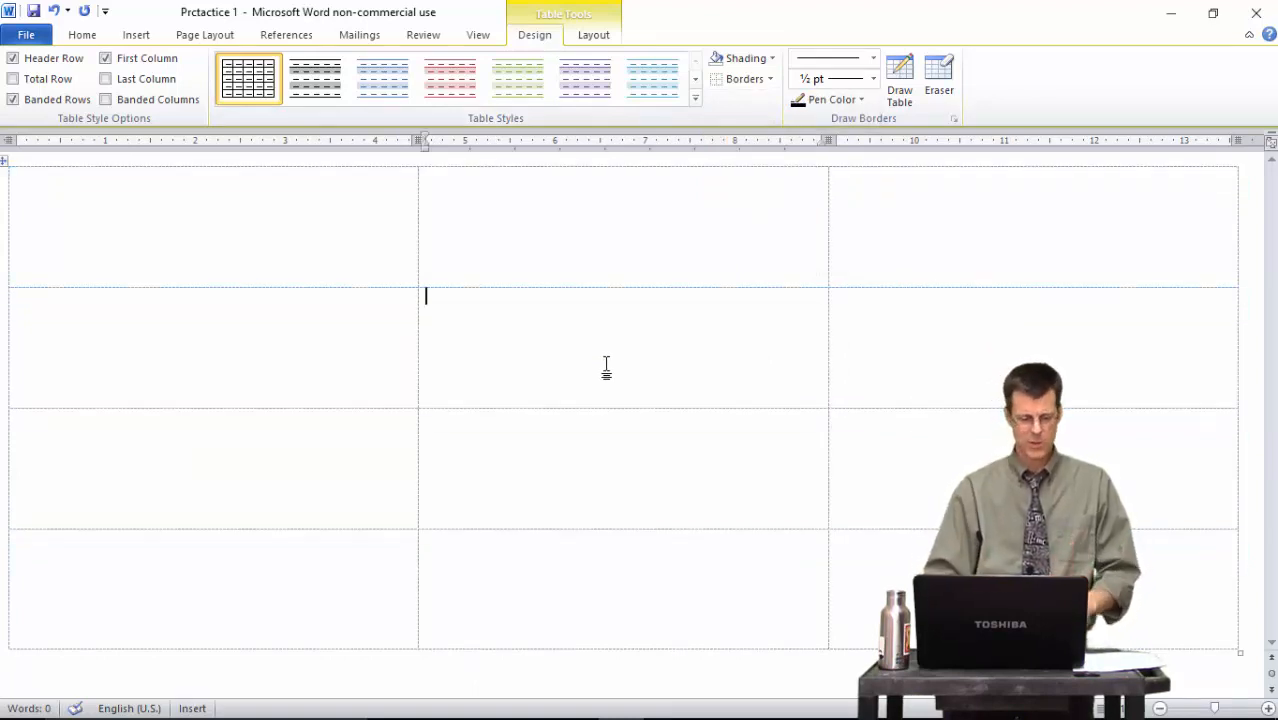
- Hide the table's gridlines to preview the borderless layout, and show them again
{"action": "left_click", "coordinate": [593, 45]}
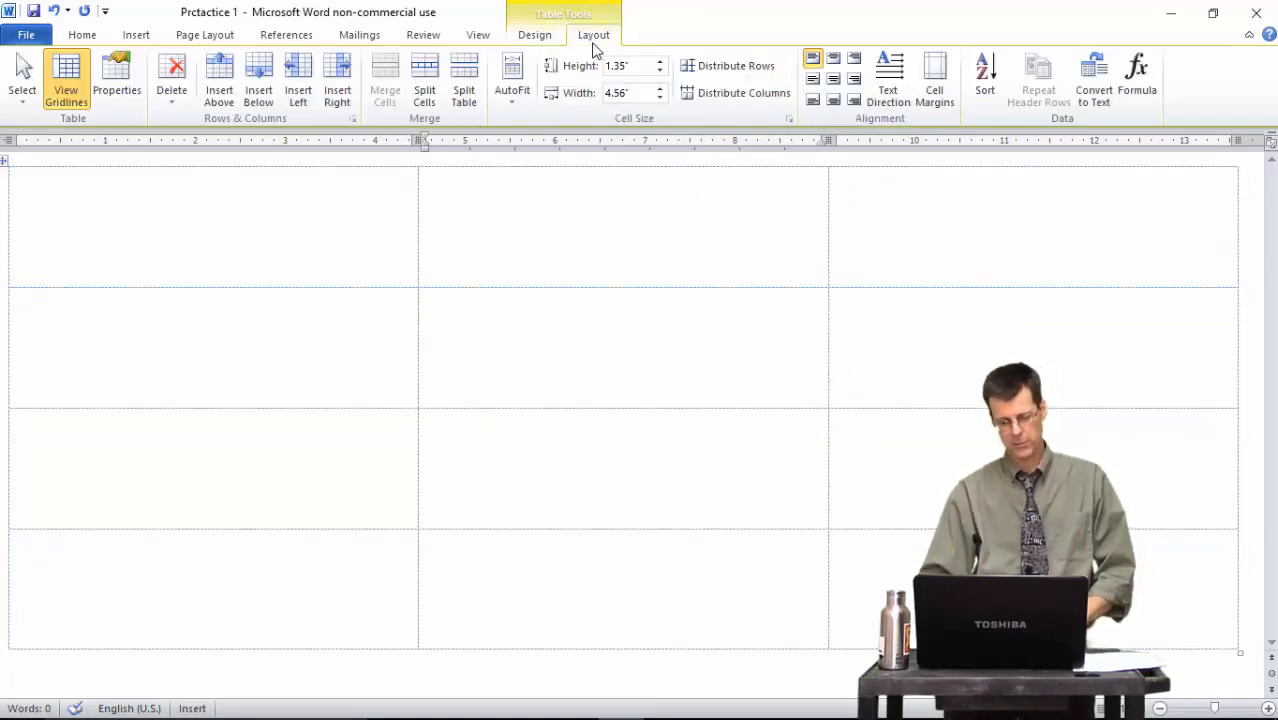
{"action": "left_click", "coordinate": [68, 90]}
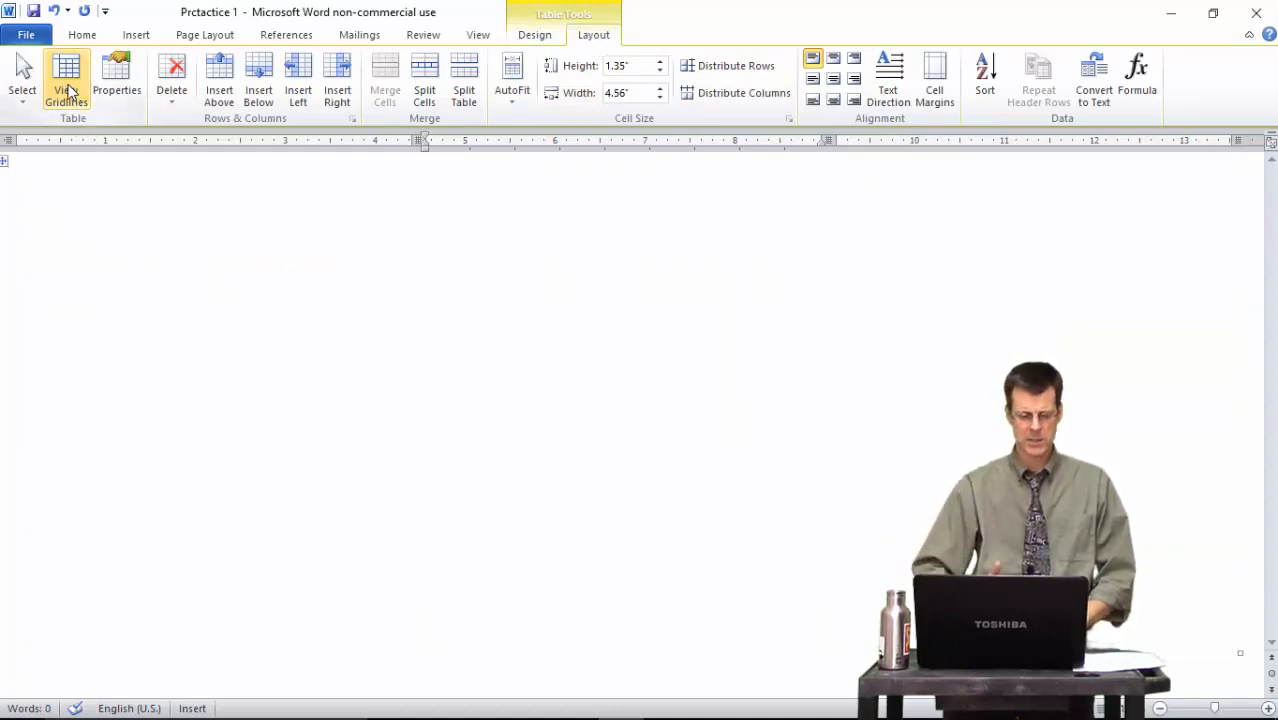
{"action": "left_click", "coordinate": [68, 90]}
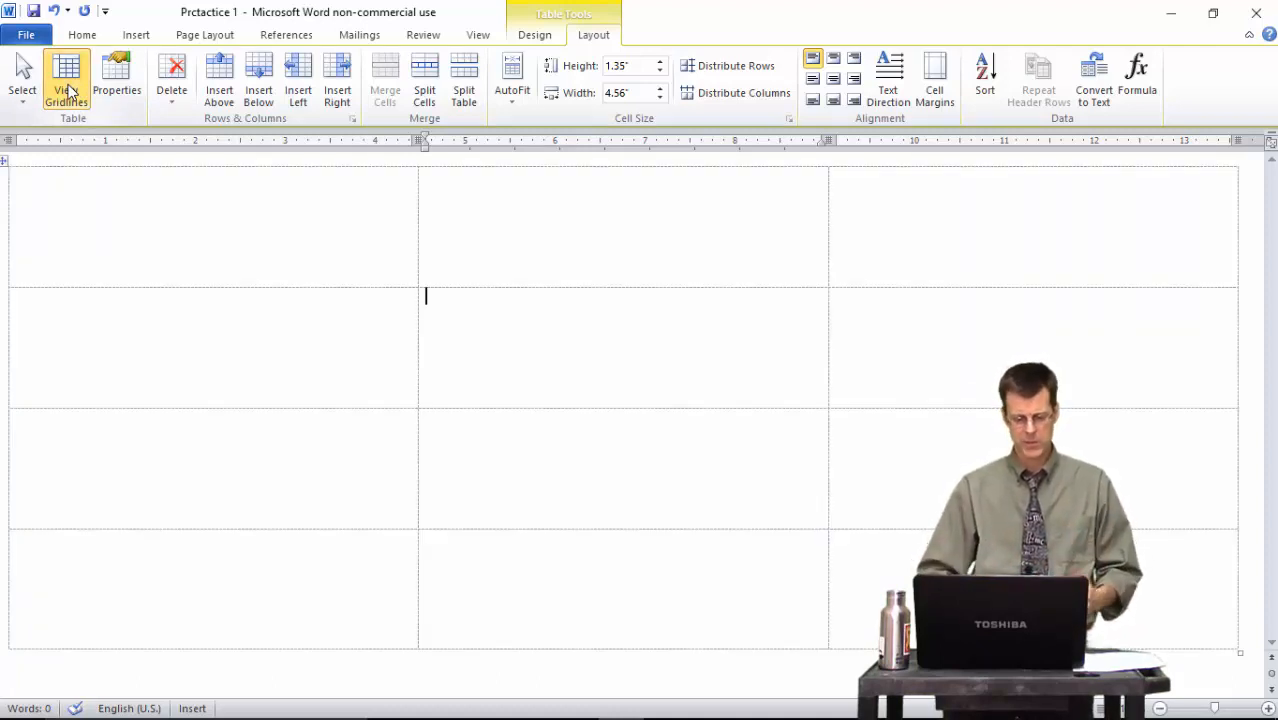
- Enter "Title" in the middle cell of the table's first row and format it as bold, 28 pt text
{"action": "left_click", "coordinate": [545, 203]}
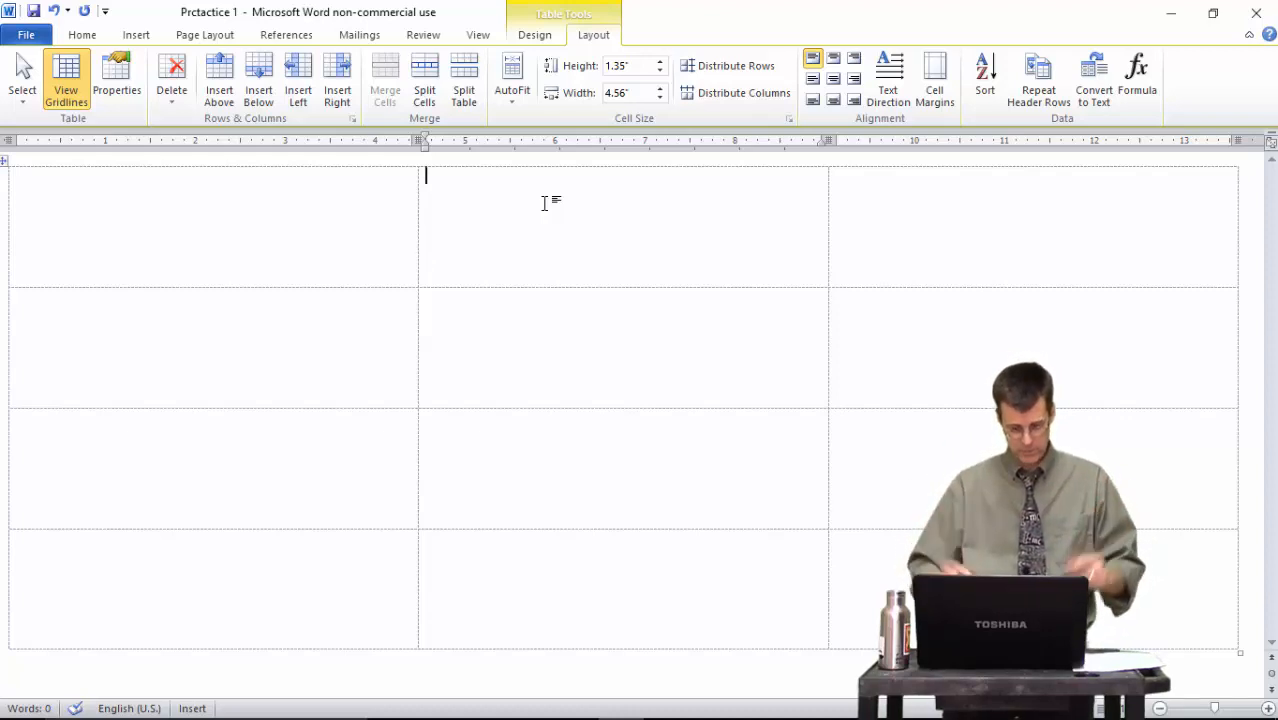
{"action": "type", "text": "Title"}
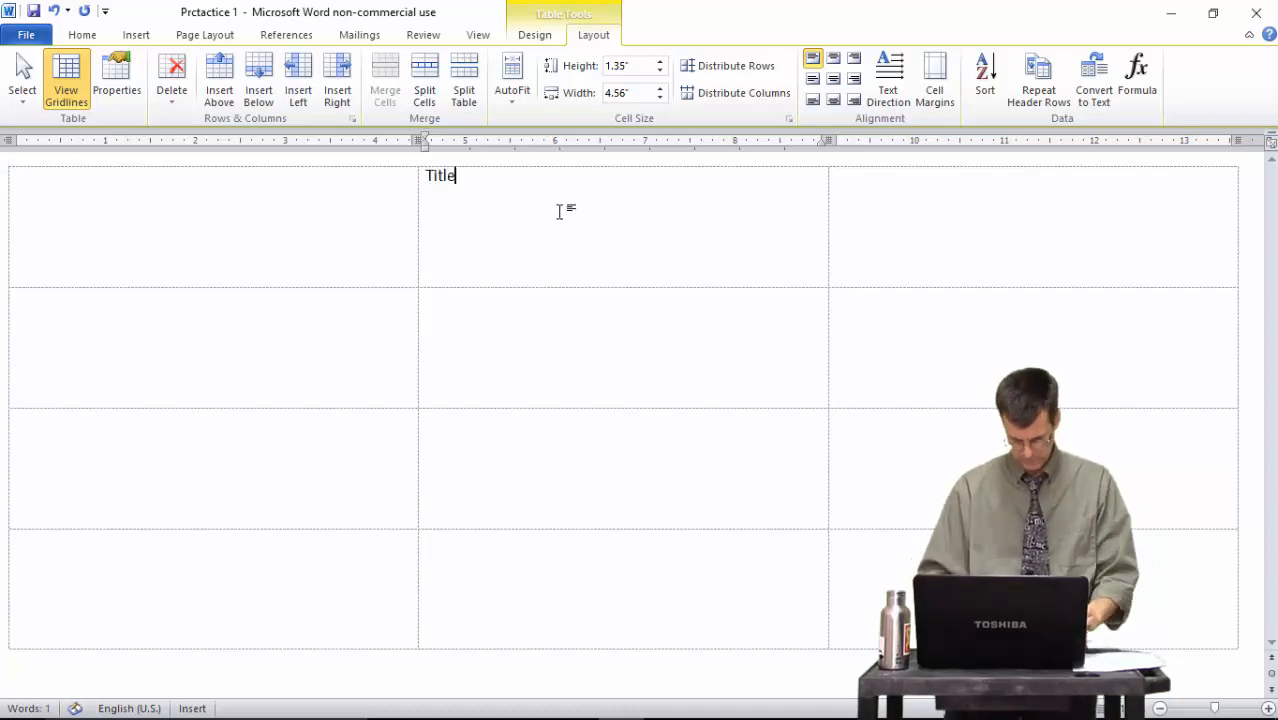
{"action": "triple_click", "coordinate": [443, 180]}
{"action": "right_click", "coordinate": [443, 181]}
{"action": "left_click", "coordinate": [80, 37]}
{"action": "left_click", "coordinate": [156, 93]}
{"action": "left_click", "coordinate": [271, 66]}
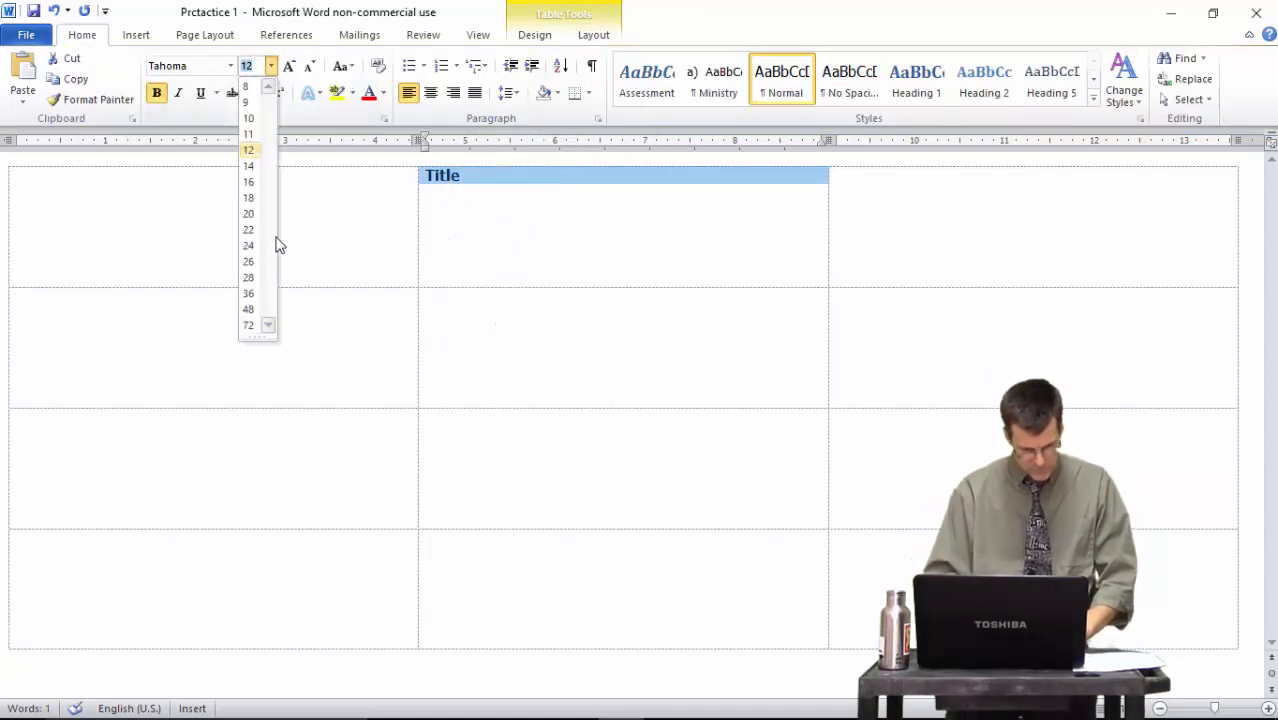
{"action": "left_click", "coordinate": [248, 276]}
- Centre the title text both horizontally and vertically within its cell
{"action": "right_click", "coordinate": [516, 193]}
{"action": "mouse_move", "coordinate": [630, 422]}
{"action": "left_click", "coordinate": [714, 444]}
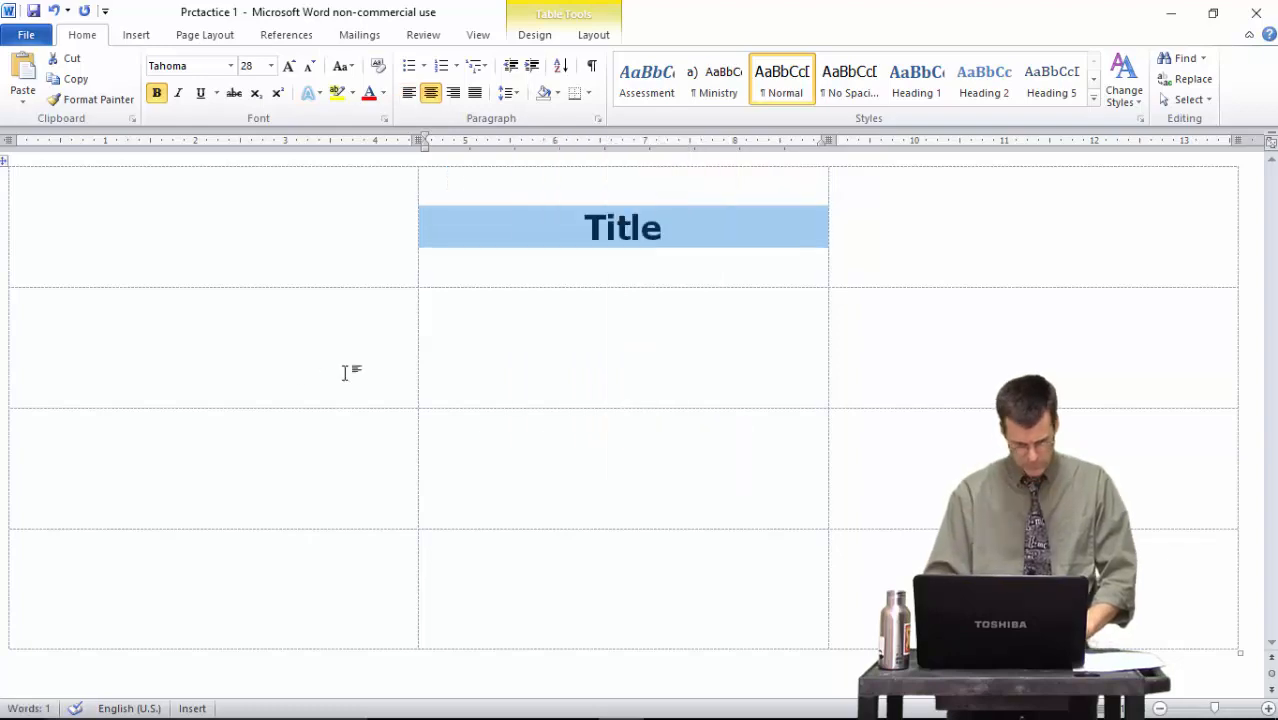
- Set the page background to a medium blue theme colour
{"action": "left_click", "coordinate": [302, 373]}
{"action": "left_click", "coordinate": [33, 160]}
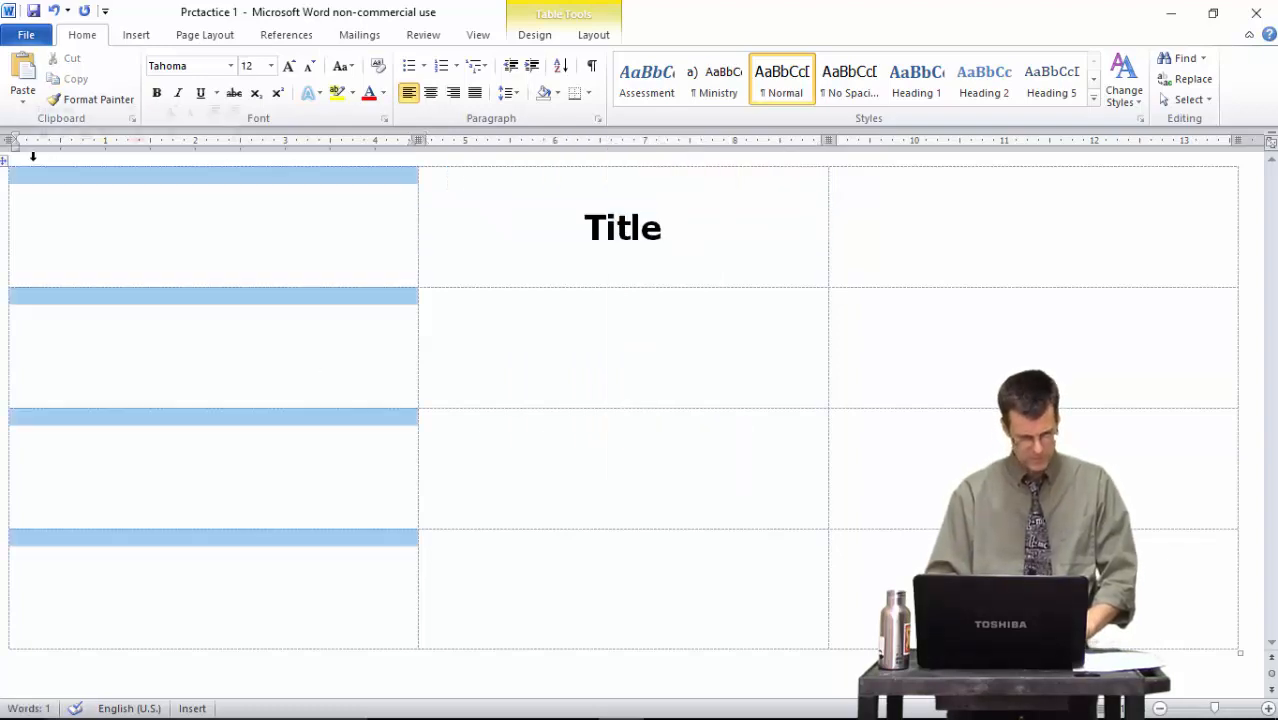
{"action": "left_click", "coordinate": [86, 175]}
{"action": "left_click", "coordinate": [190, 37]}
{"action": "left_click", "coordinate": [491, 88]}
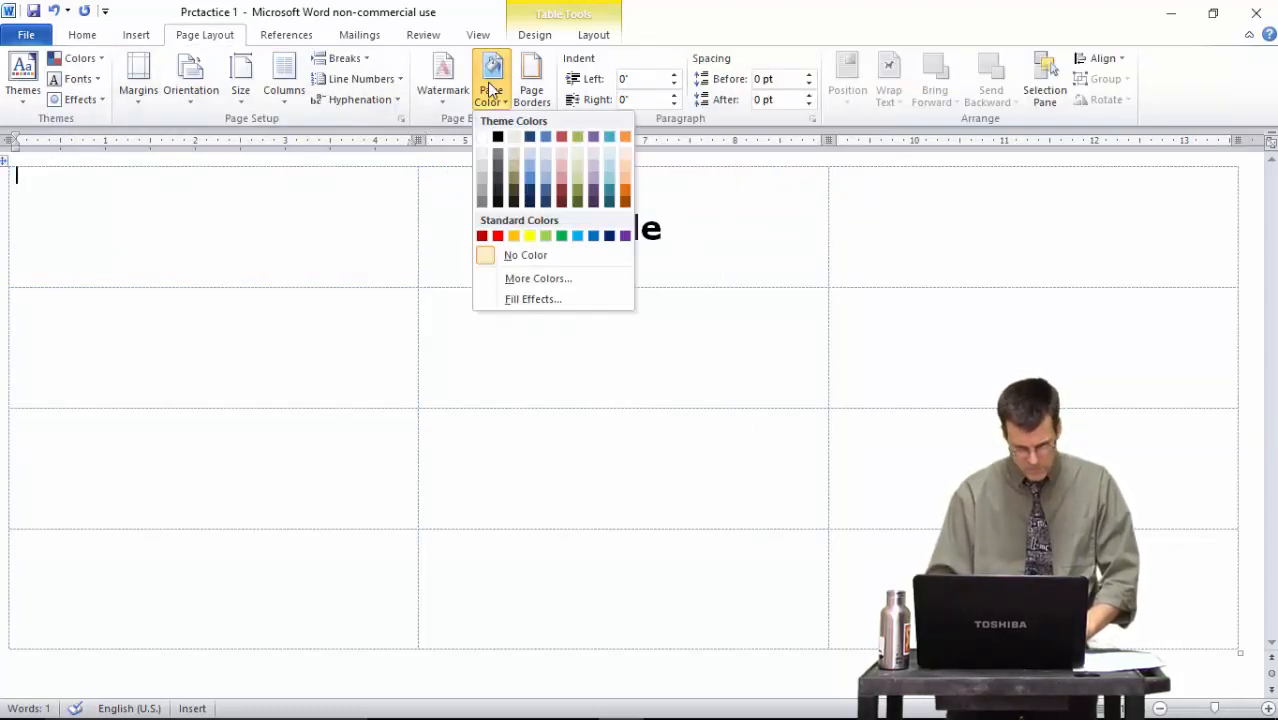
{"action": "left_click", "coordinate": [530, 178]}
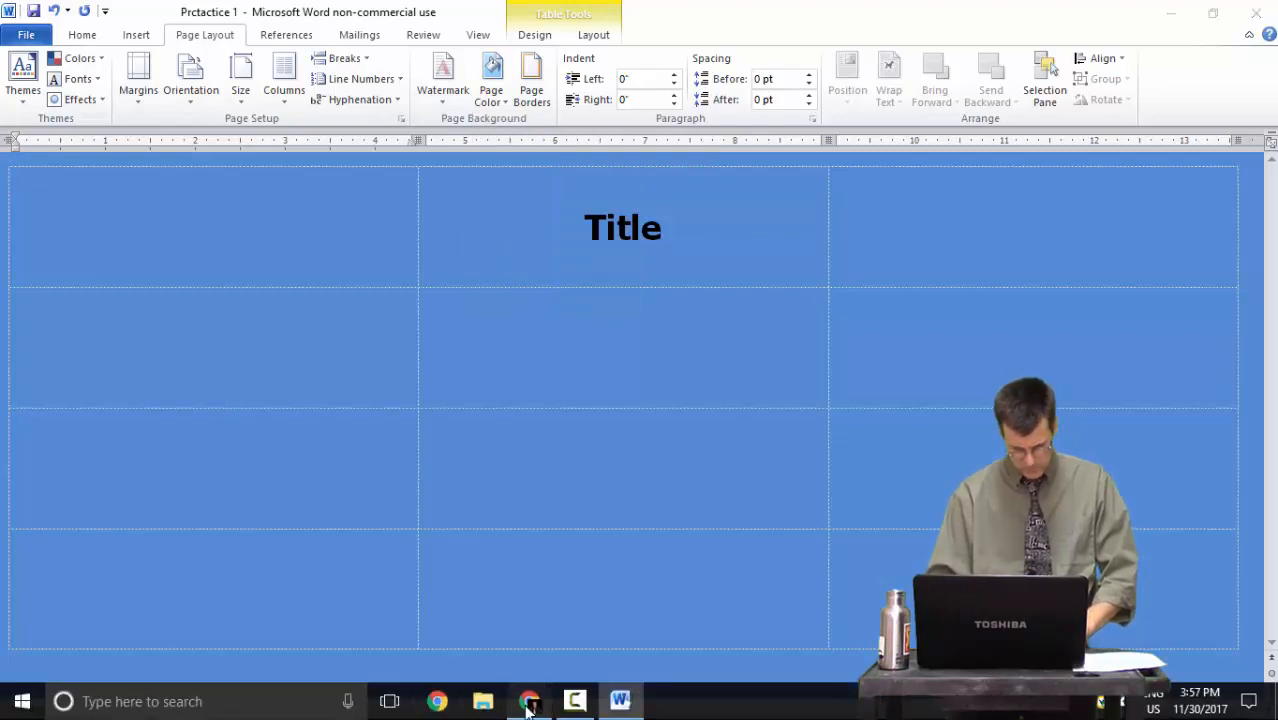
- Switch to Chrome and run a Google image search for "impreza sti"
{"action": "left_click", "coordinate": [528, 703]}
{"action": "left_click", "coordinate": [191, 44]}
{"action": "type", "text": "impreza sti"}
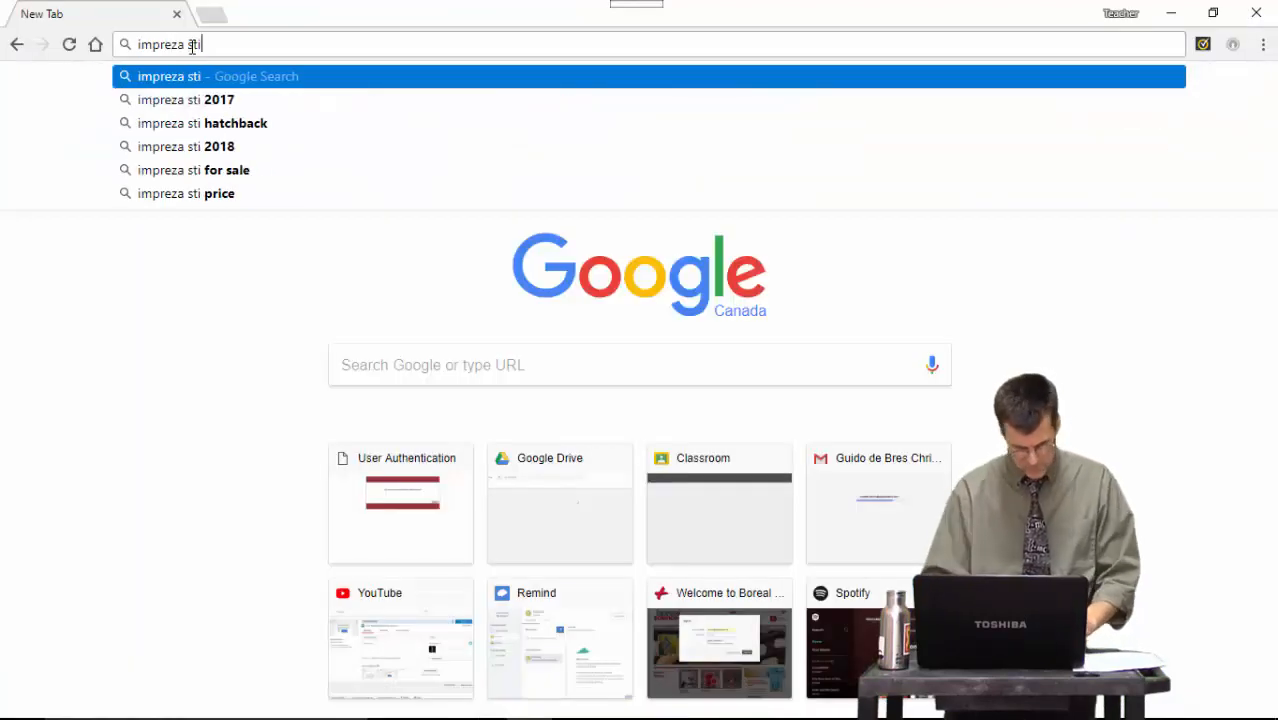
{"action": "key", "text": "Return"}
{"action": "left_click", "coordinate": [216, 180]}
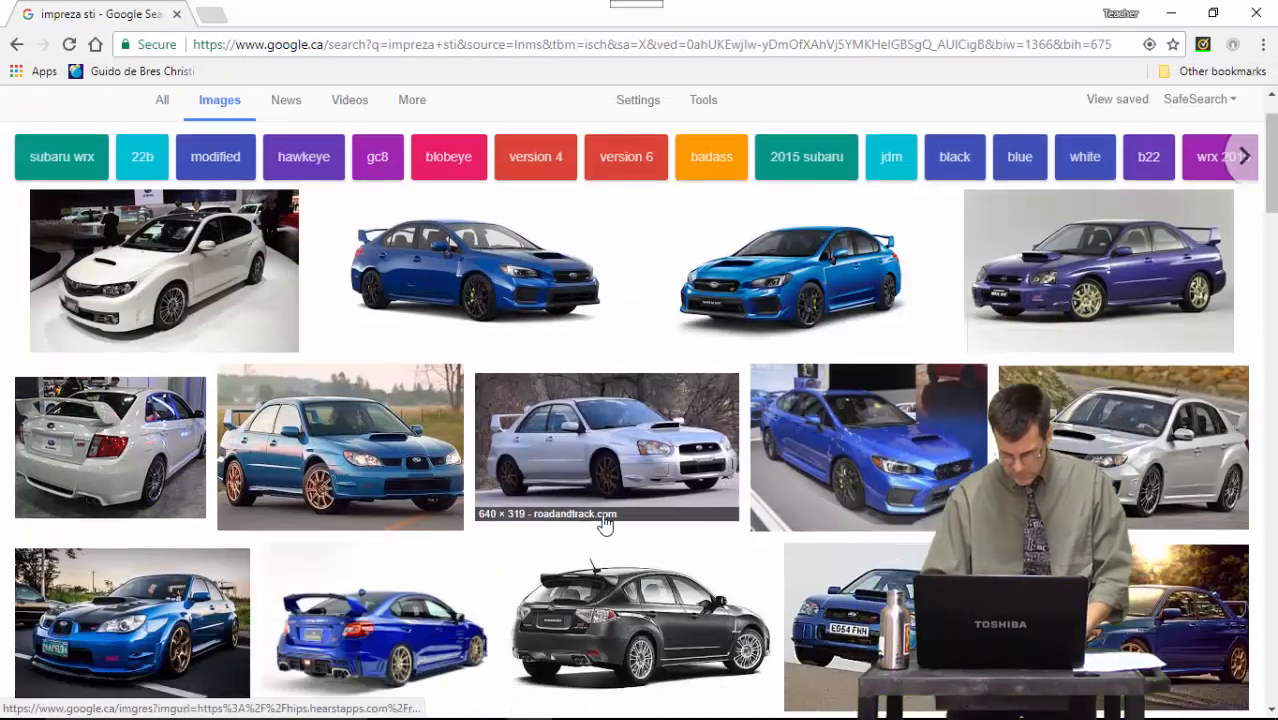
- Enlarge the silver 2011 Subaru WRX STI picture from Car and Driver and copy the image
{"action": "left_click", "coordinate": [1078, 450]}
{"action": "right_click", "coordinate": [463, 486]}
{"action": "left_click", "coordinate": [518, 394]}
- Switch to Word, paste the car picture into the first cell of the table's second row, and shrink it to about 5.4 inches wide
{"action": "mouse_move", "coordinate": [574, 708]}
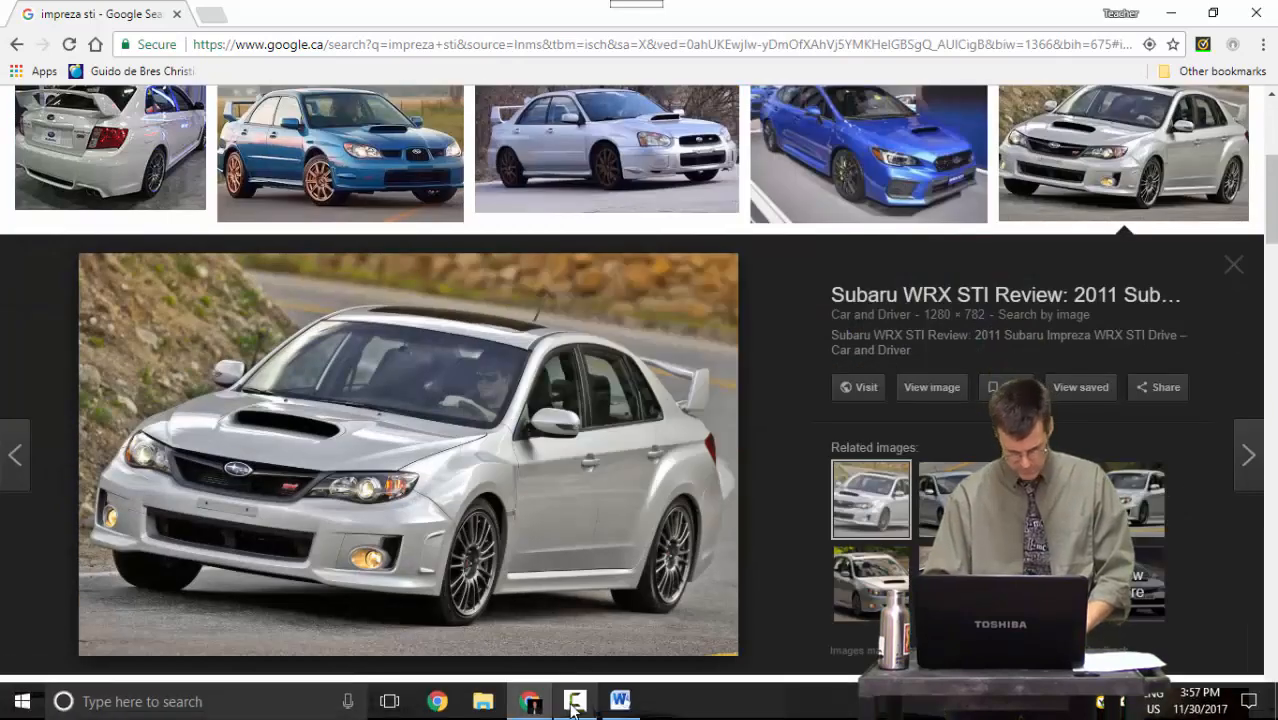
{"action": "left_click", "coordinate": [619, 708]}
{"action": "left_click", "coordinate": [340, 460]}
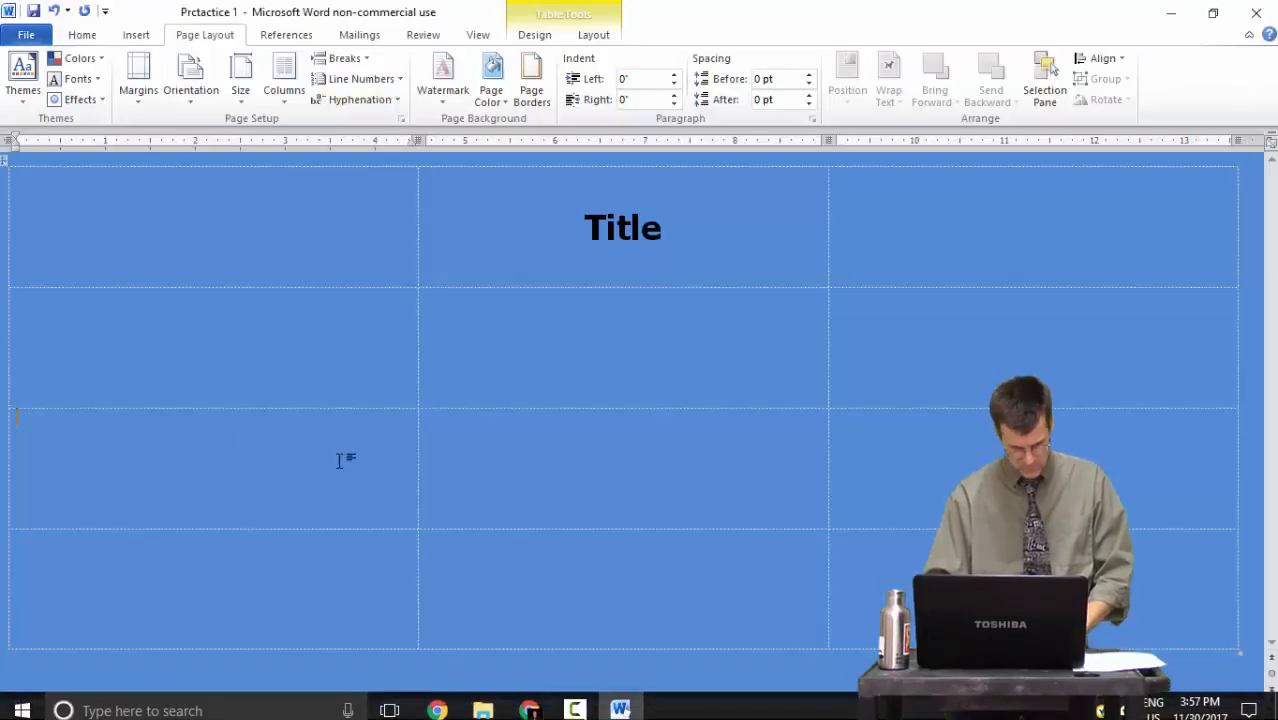
{"action": "left_click", "coordinate": [11, 530]}
{"action": "left_click", "coordinate": [186, 345]}
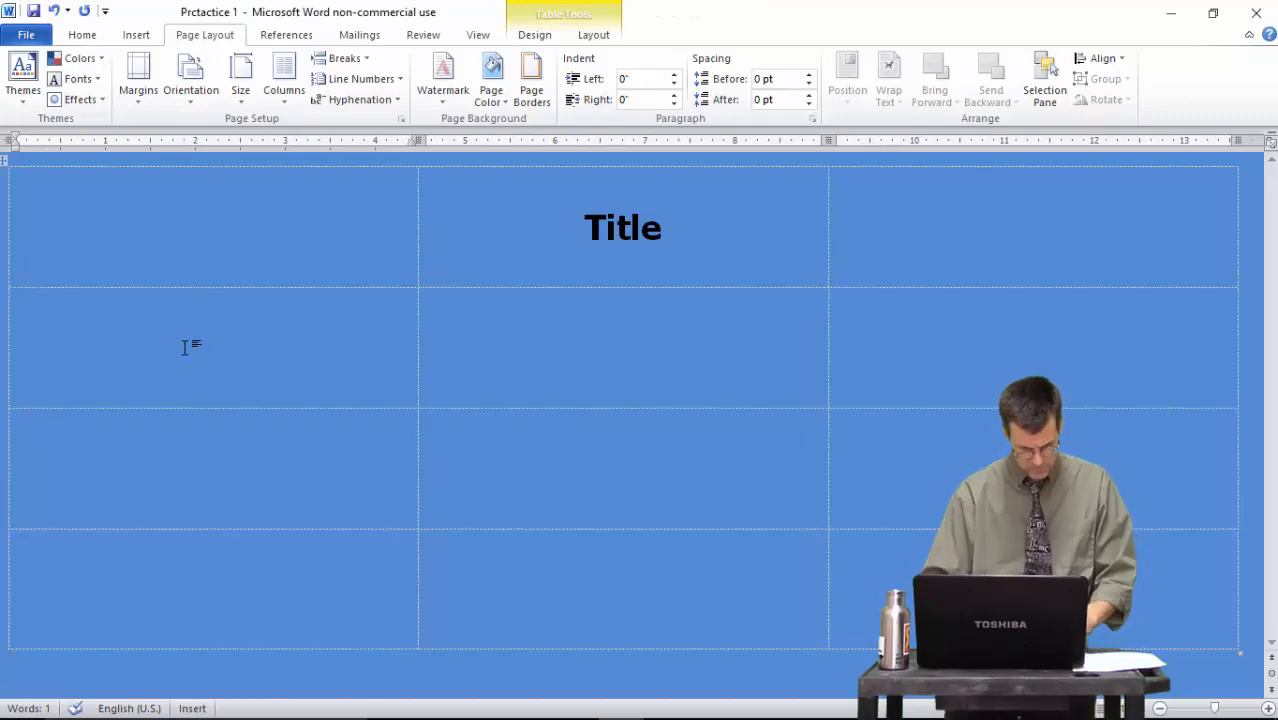
{"action": "key", "text": "ctrl+v"}
{"action": "left_click", "coordinate": [797, 342]}
{"action": "left_click_drag", "start_coordinate": [1215, 289], "coordinate": [504, 569]}
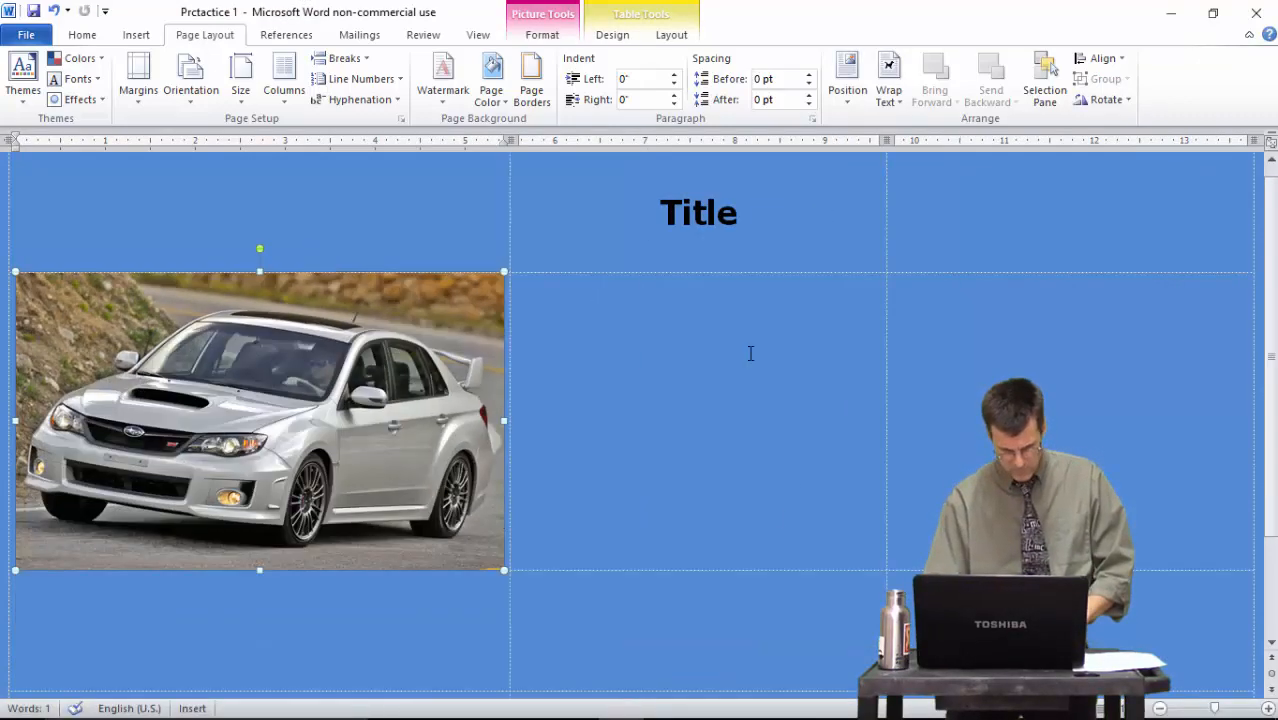
- Enter "Impreza STI" in the middle cell of the table's second row, followed by three line breaks
{"action": "left_click", "coordinate": [815, 330]}
{"action": "type", "text": "Impreza STI"}
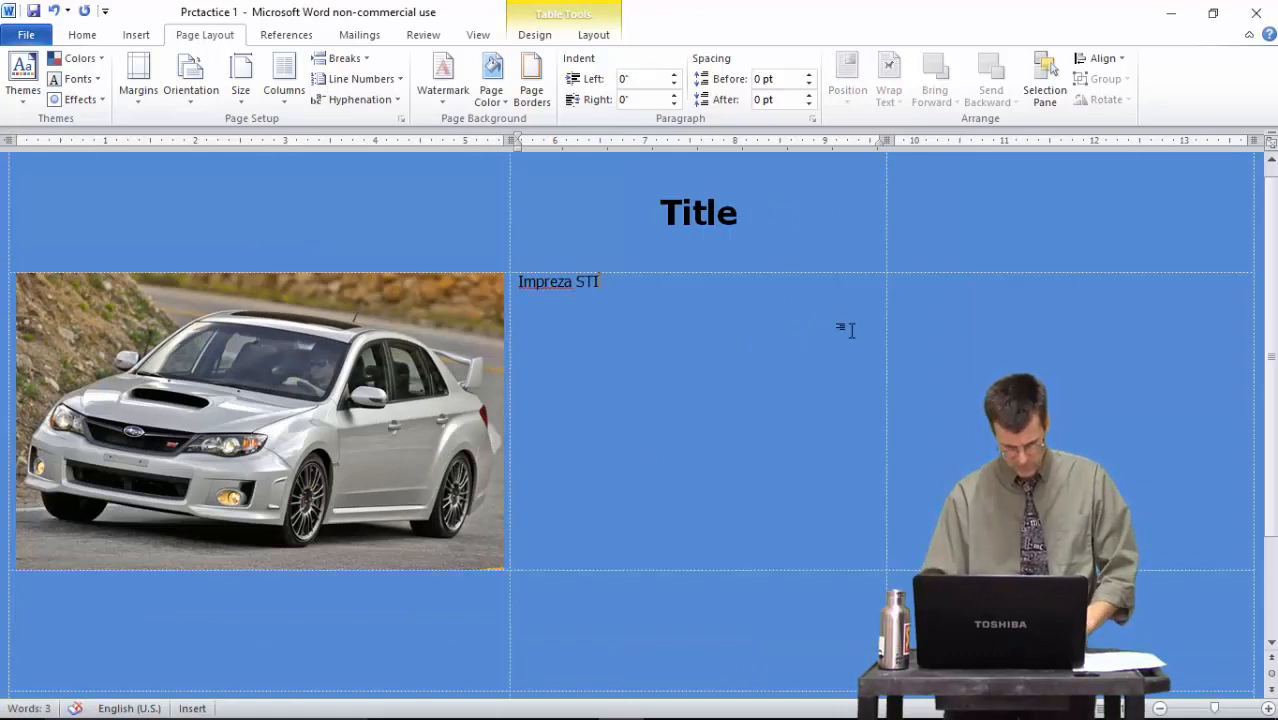
{"action": "key", "text": "Return"}
{"action": "key", "text": "Return"}
{"action": "key", "text": "Return"}
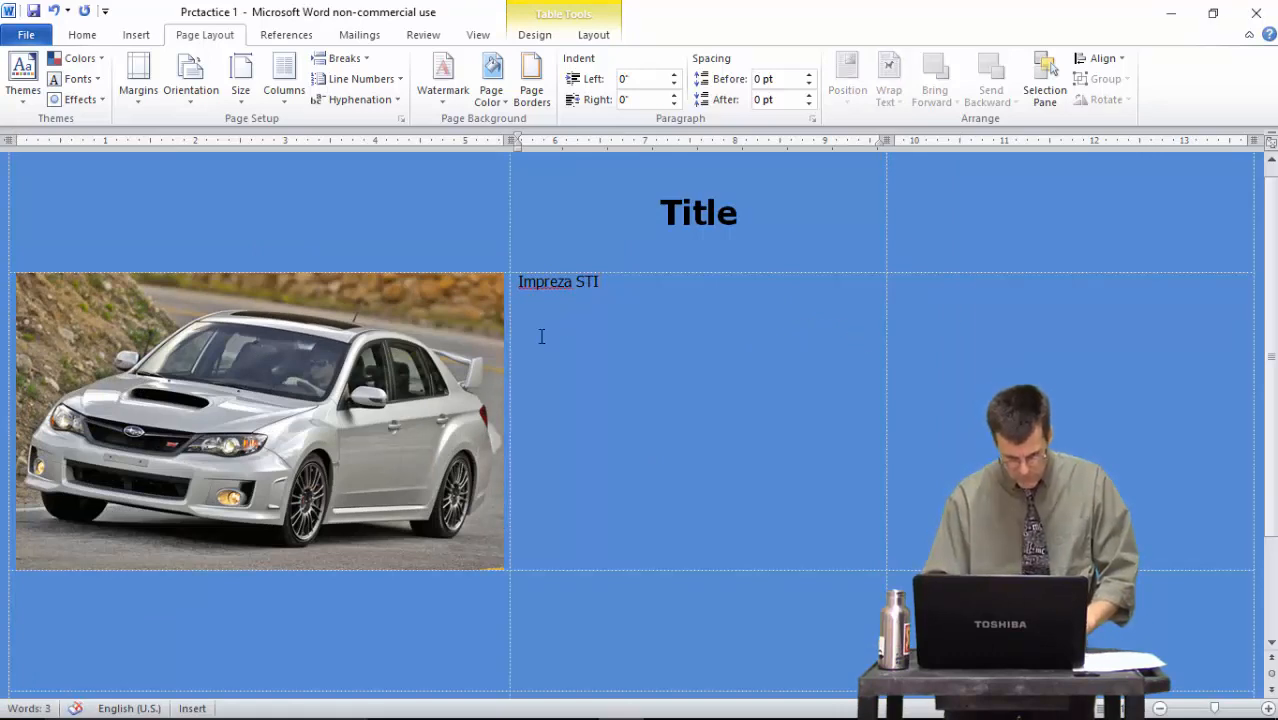
- Format the "Impreza STI" line as bold in a larger font size, and save the document
{"action": "triple_click", "coordinate": [548, 283]}
{"action": "left_click", "coordinate": [82, 34]}
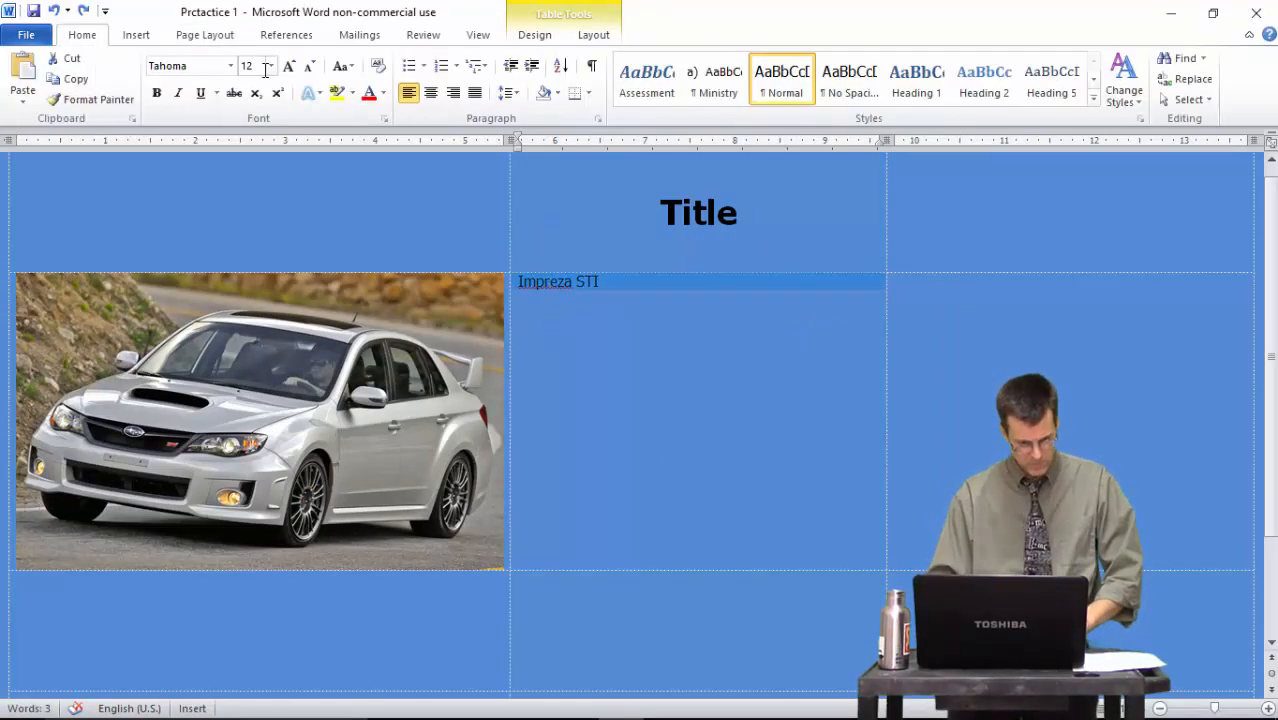
{"action": "left_click", "coordinate": [270, 65]}
{"action": "left_click", "coordinate": [248, 230]}
{"action": "left_click", "coordinate": [156, 92]}
{"action": "left_click", "coordinate": [721, 299]}
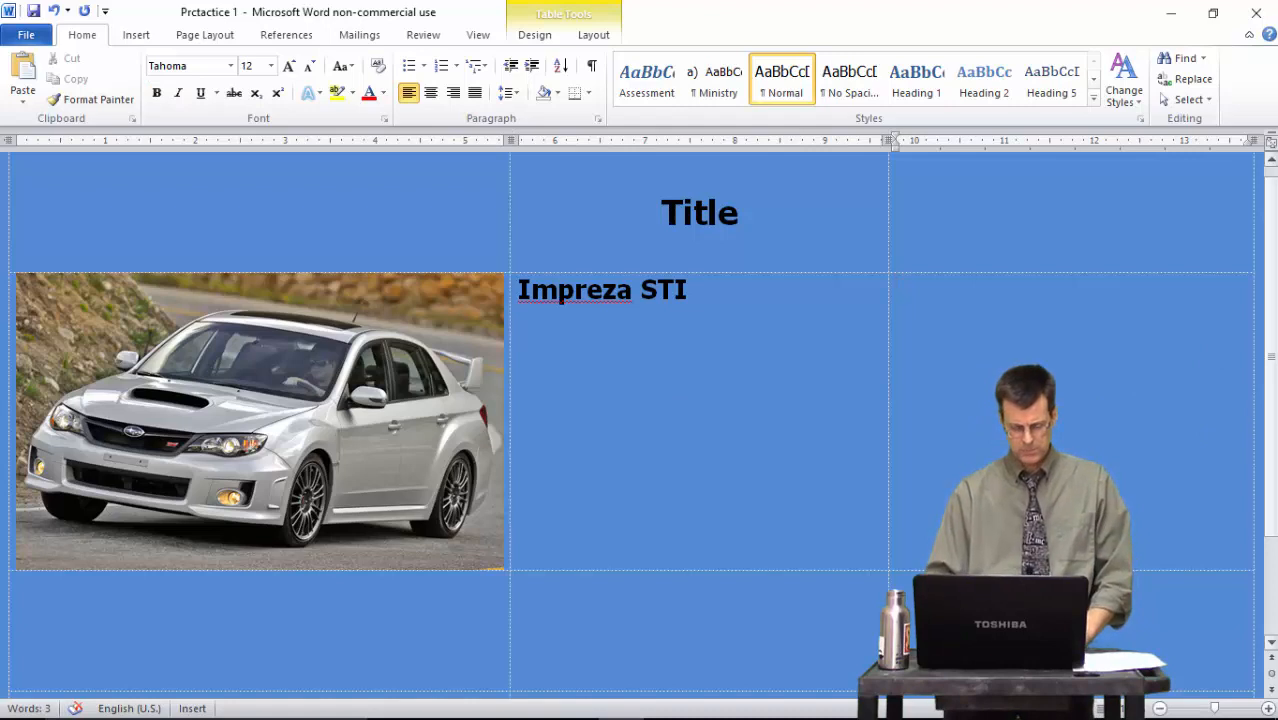
{"action": "left_click", "coordinate": [941, 313]}
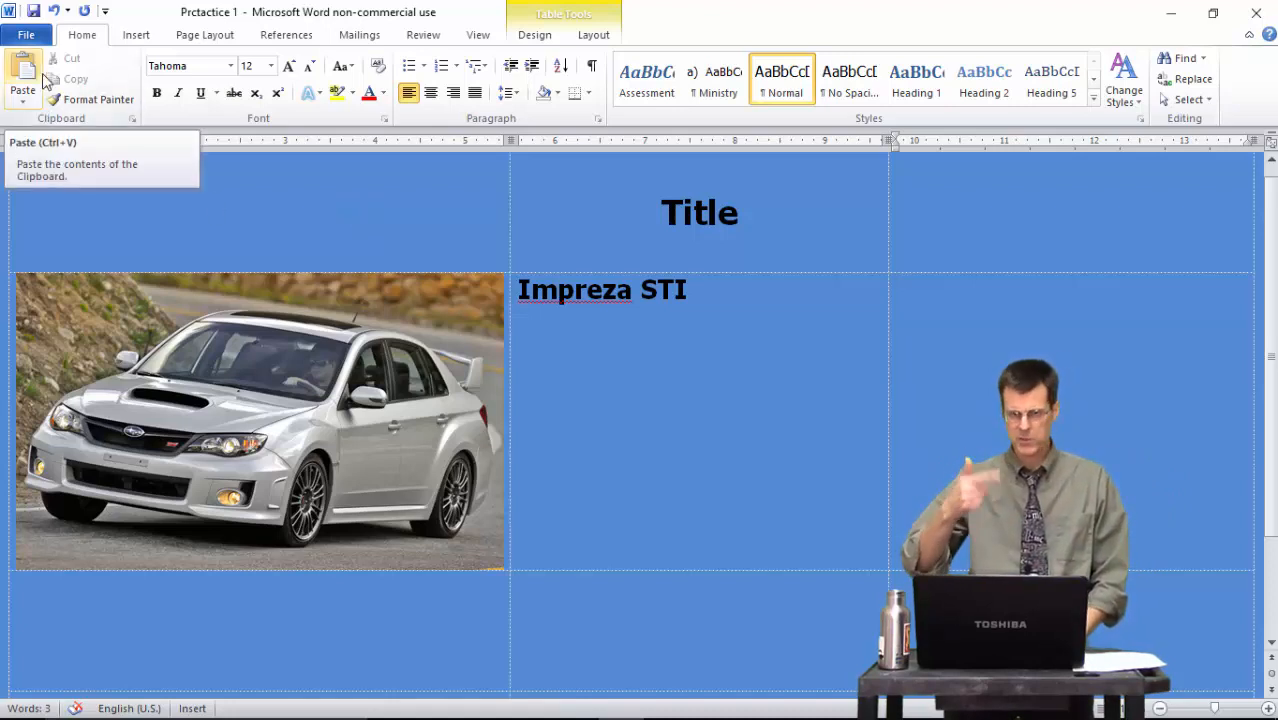
{"action": "left_click", "coordinate": [33, 12]}
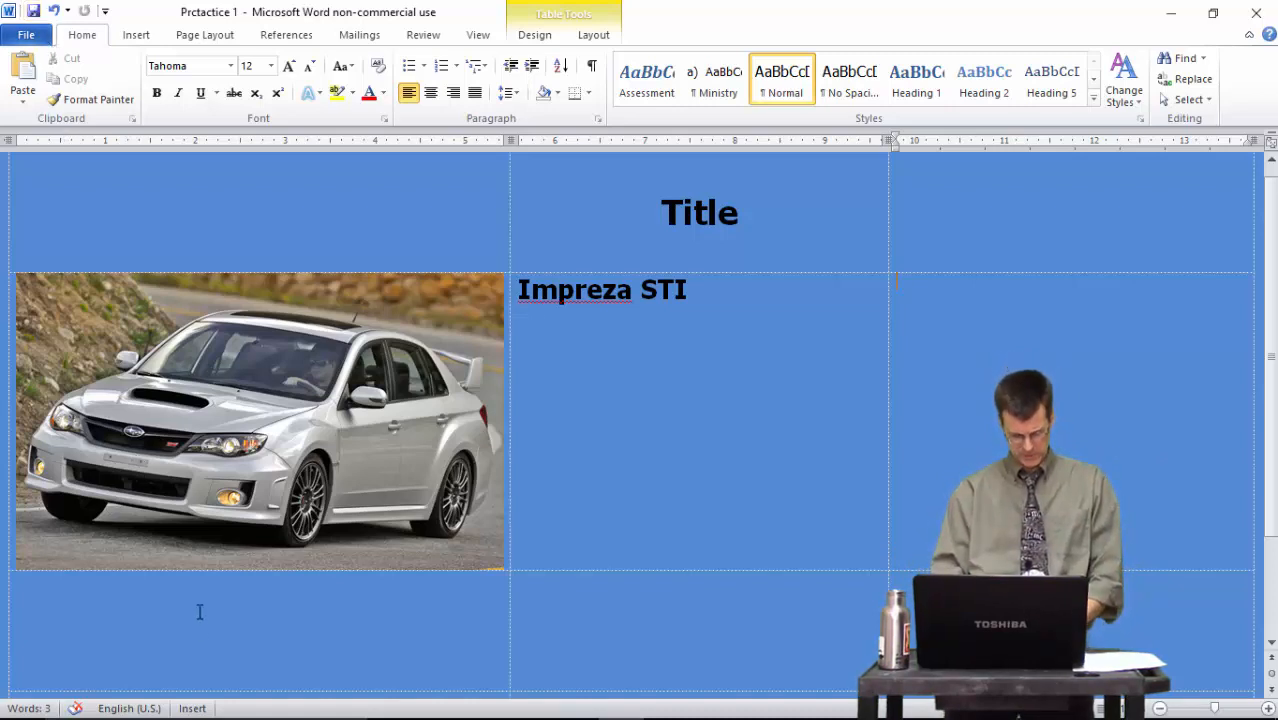
- Switch to File Explorer, go to the BTT1O\Webpage folder on the Y: drive, and open the Prctactice 1 page in Chrome
{"action": "mouse_move", "coordinate": [222, 718]}
{"action": "mouse_move", "coordinate": [397, 714]}
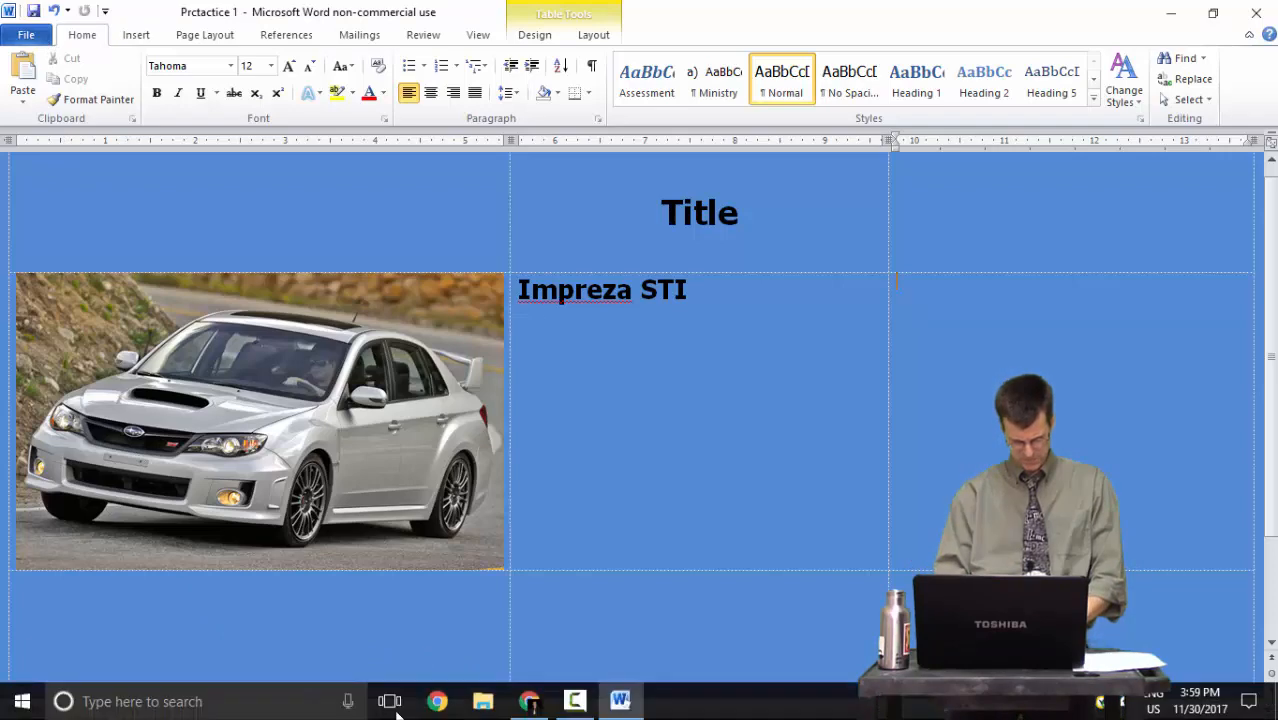
{"action": "left_click", "coordinate": [483, 701]}
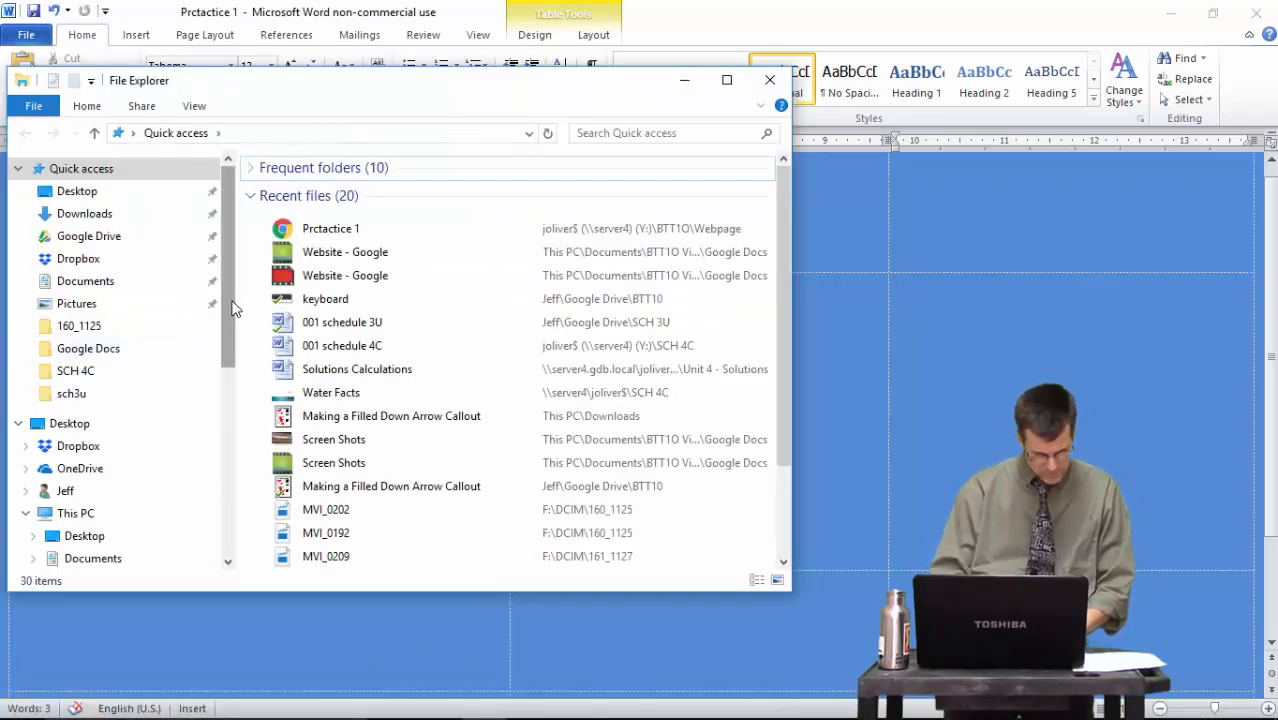
{"action": "left_click_drag", "start_coordinate": [228, 314], "coordinate": [242, 462]}
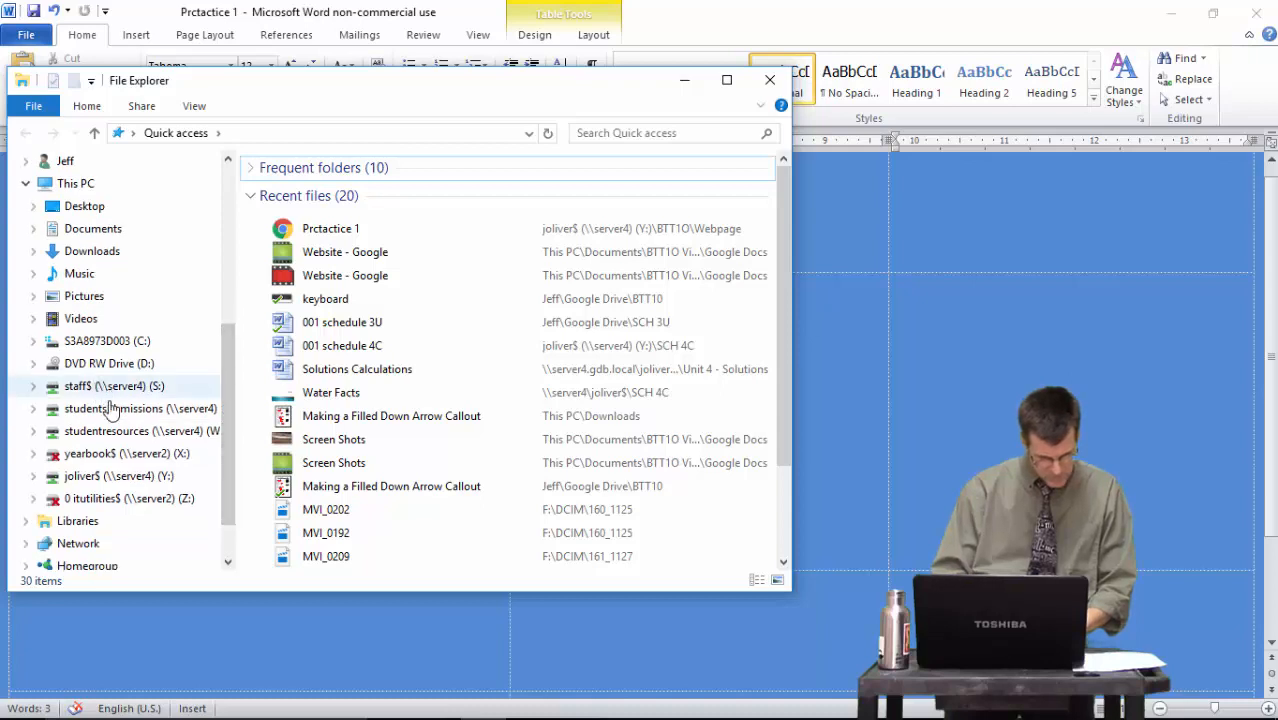
{"action": "left_click", "coordinate": [110, 476]}
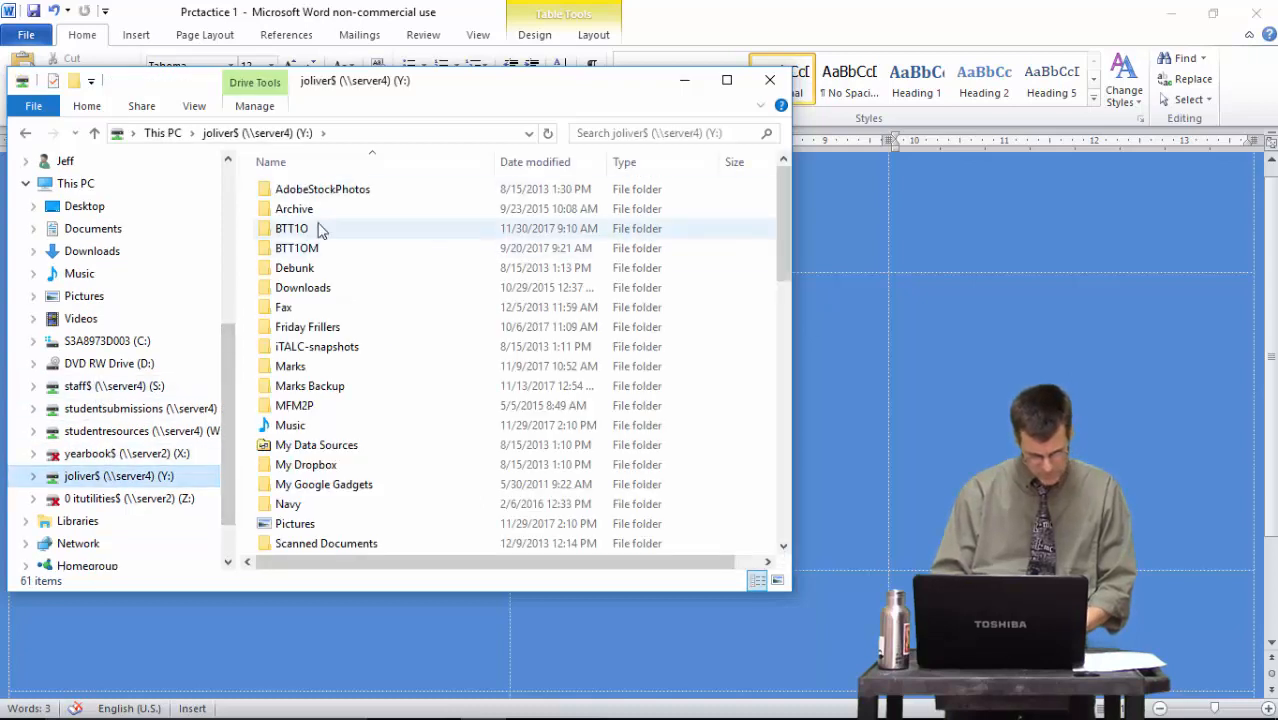
{"action": "double_click", "coordinate": [301, 229]}
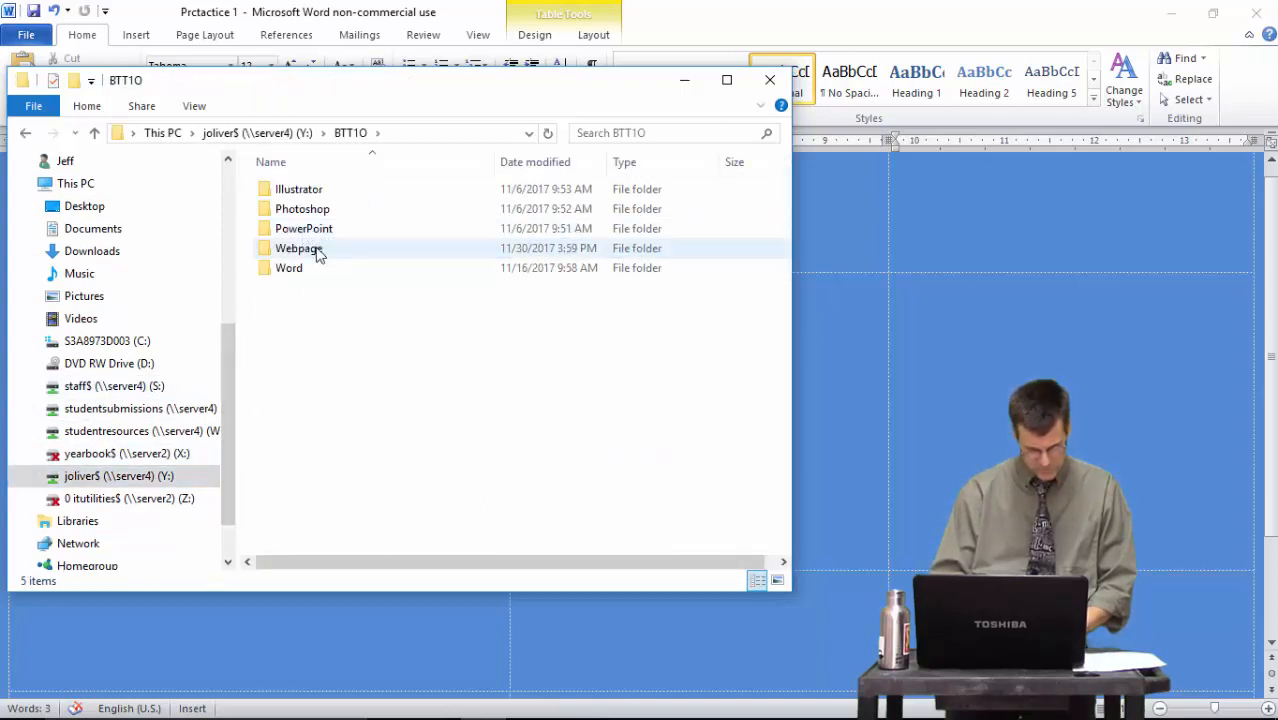
{"action": "double_click", "coordinate": [300, 248]}
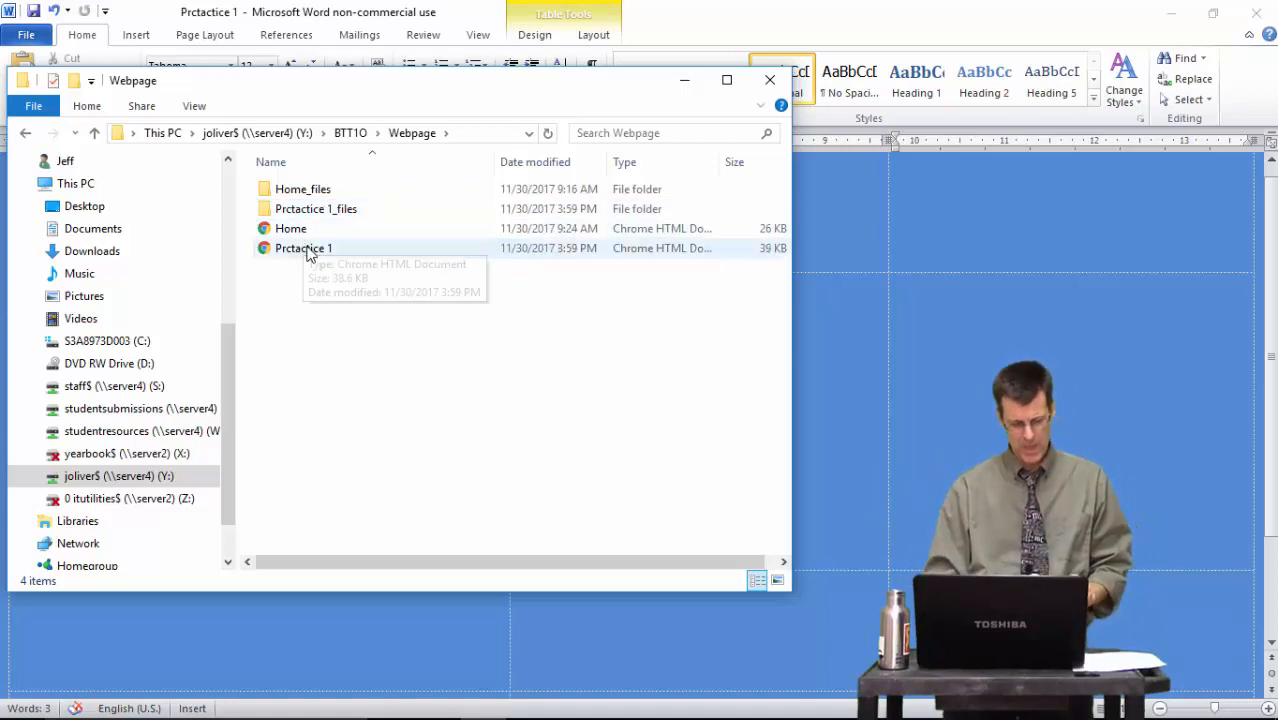
{"action": "left_click", "coordinate": [310, 251]}
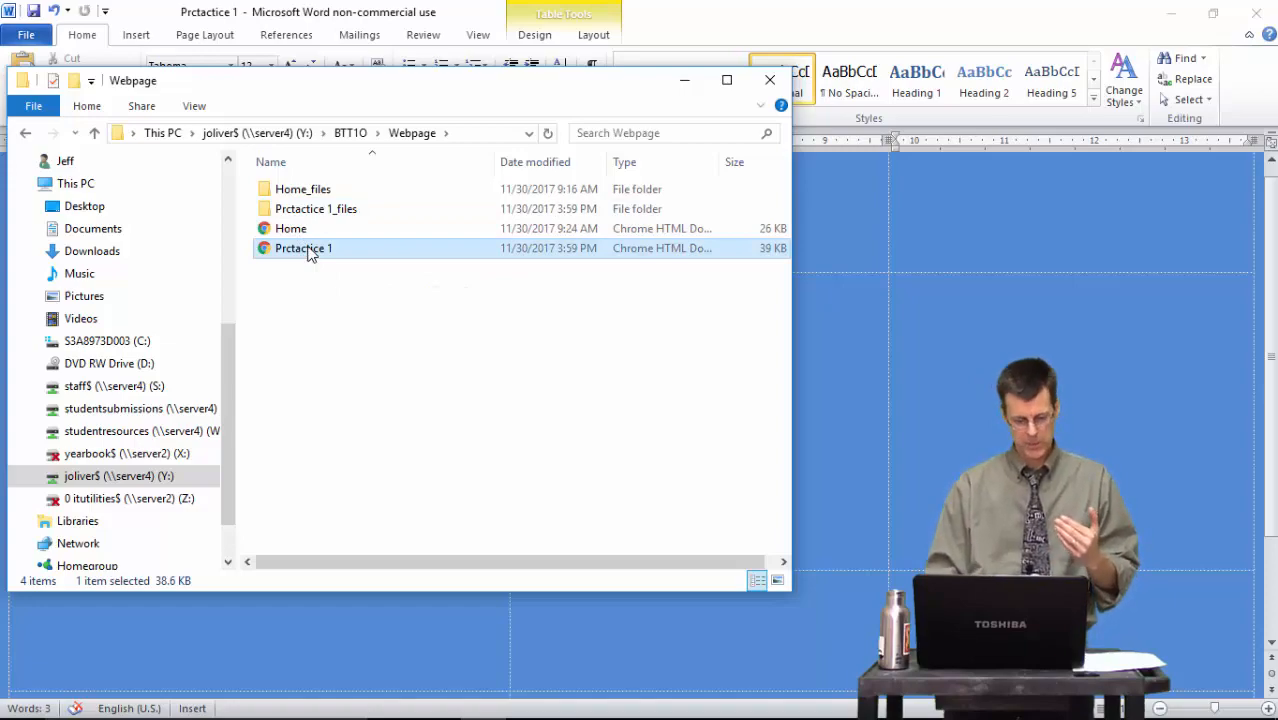
{"action": "double_click", "coordinate": [309, 251]}
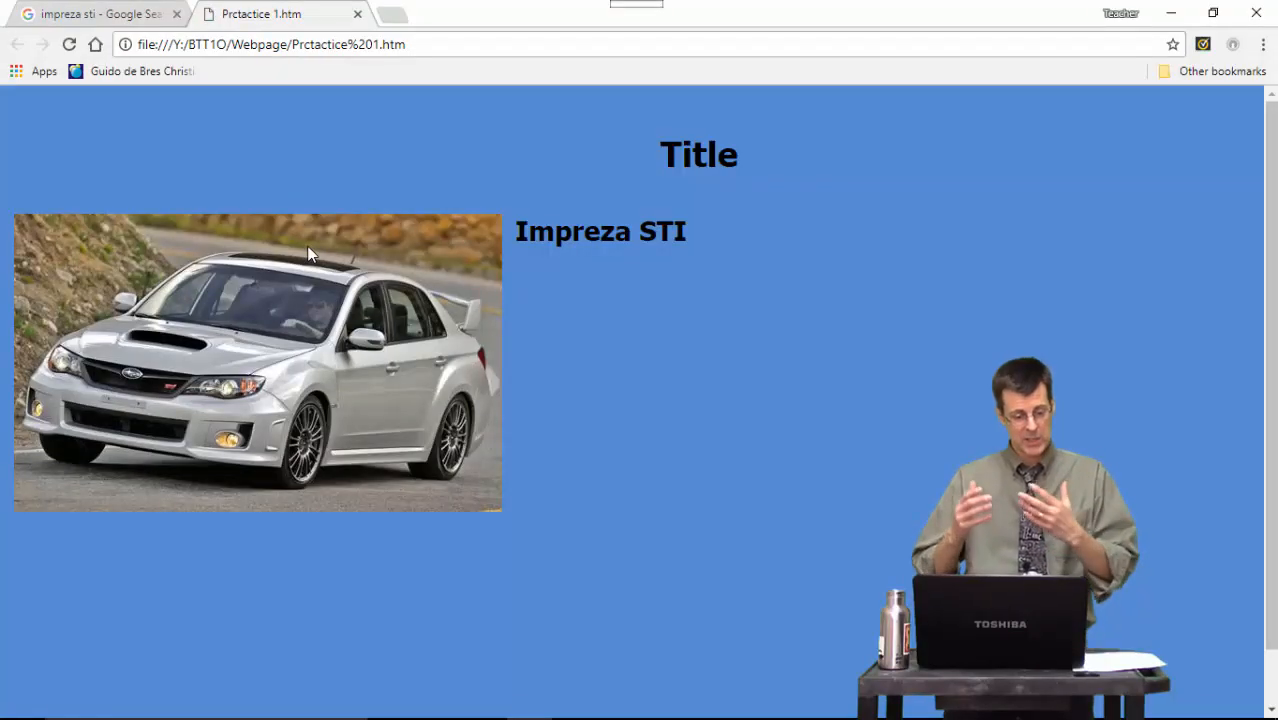